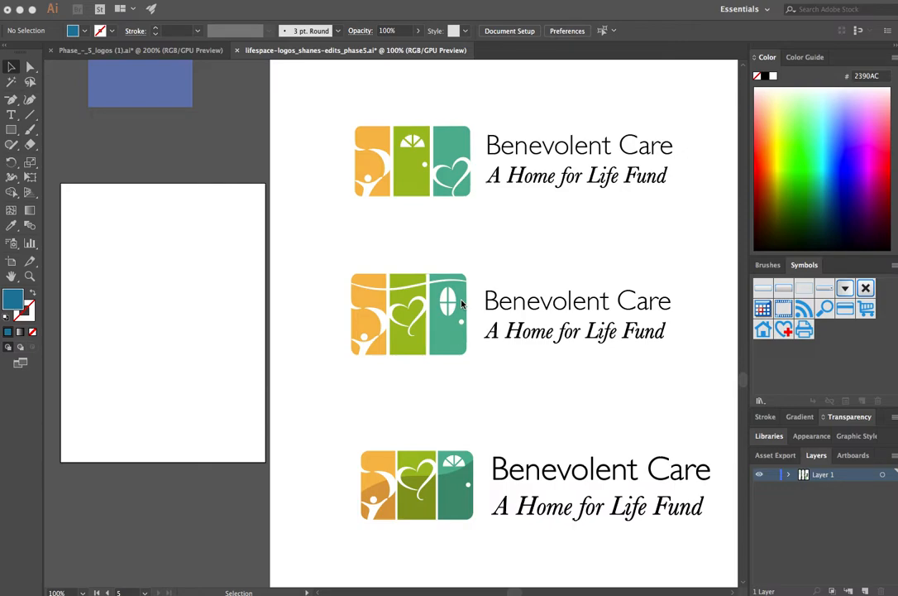
Step: Copy the middle Benevolent Care logo onto the empty artboard beside it and scale the copy down to fit the artboard's width
scroll(463, 304, "left", 1)
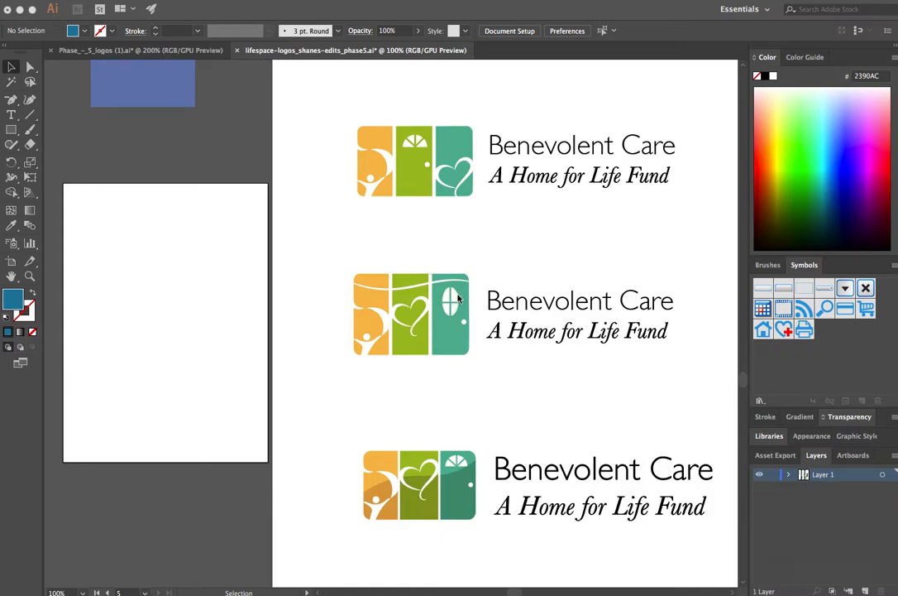
left_click(337, 256)
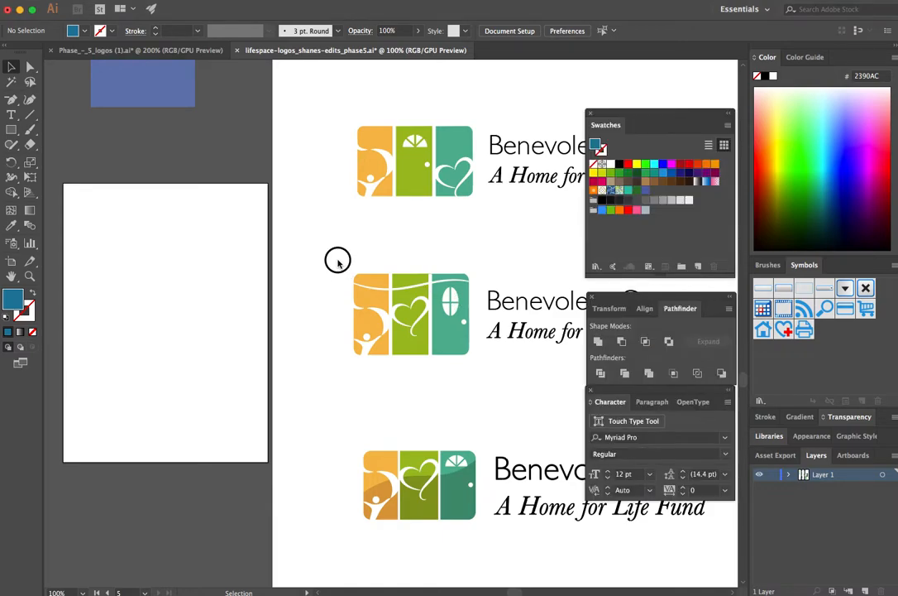
left_click_drag(337, 257, 524, 367)
left_click_drag(453, 331, 208, 335)
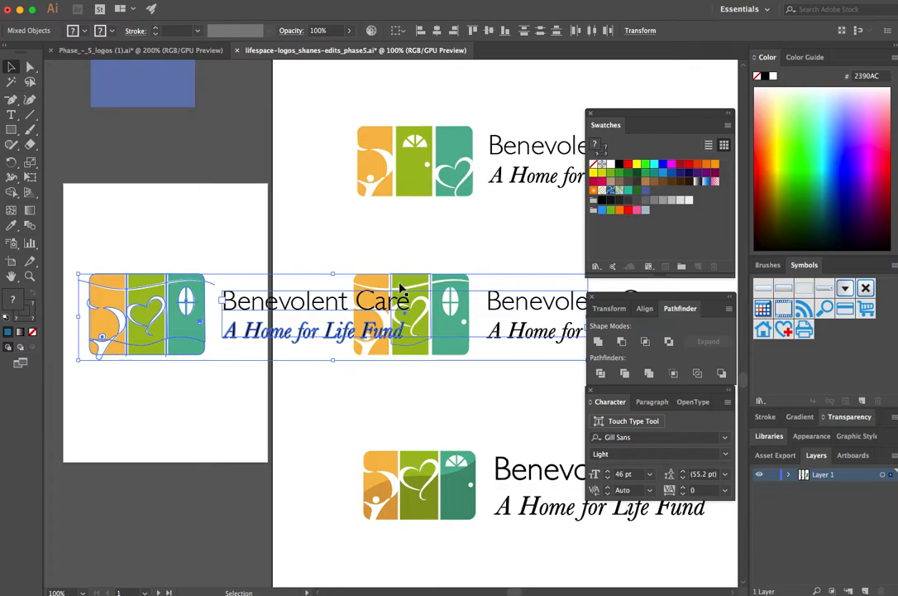
left_click_drag(78, 273, 570, 284)
left_click(106, 223)
Step: Fill both blue squares above the small artboard with black
key("super+equal")
key("super+equal")
left_click_drag(441, 299, 427, 306)
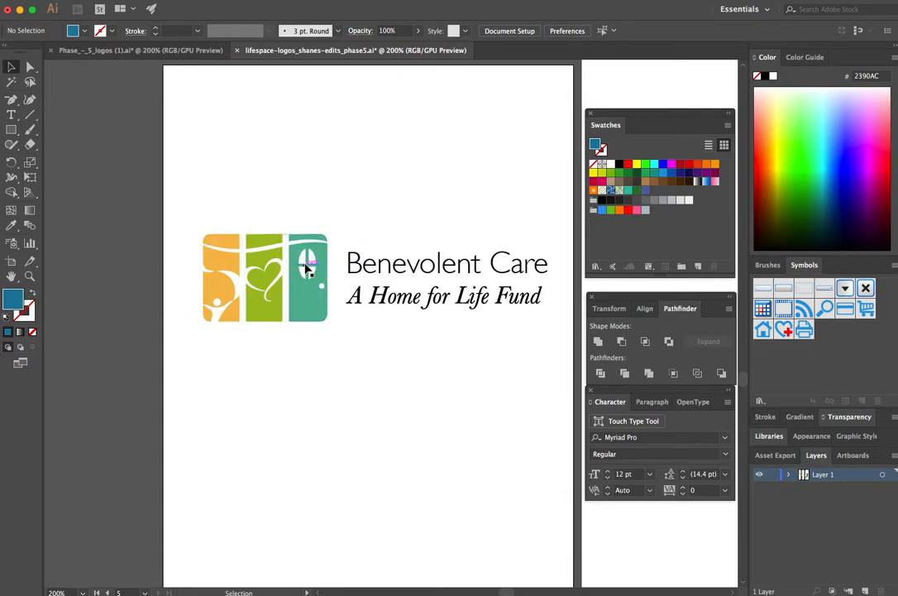
scroll(302, 290, "right", 1)
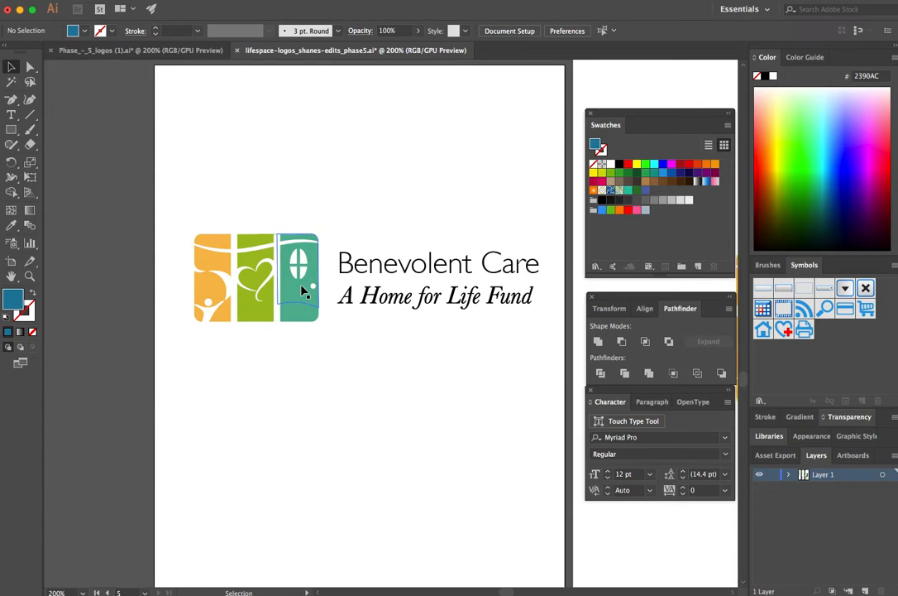
scroll(302, 289, "right", 5)
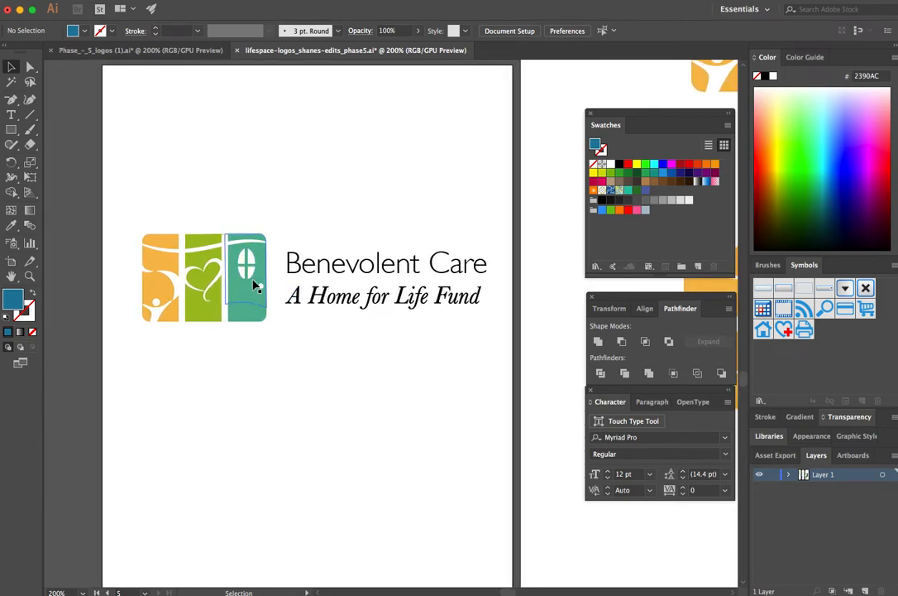
scroll(245, 321, "up", 6)
scroll(245, 321, "up", 5)
left_click_drag(124, 311, 273, 431)
left_click(181, 258)
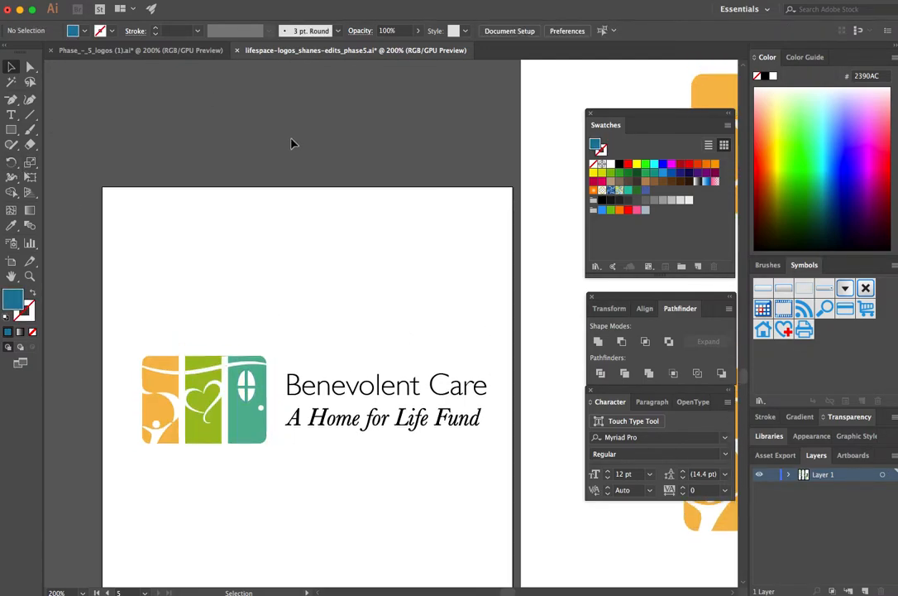
scroll(291, 142, "up", 20)
left_click_drag(291, 145, 222, 444)
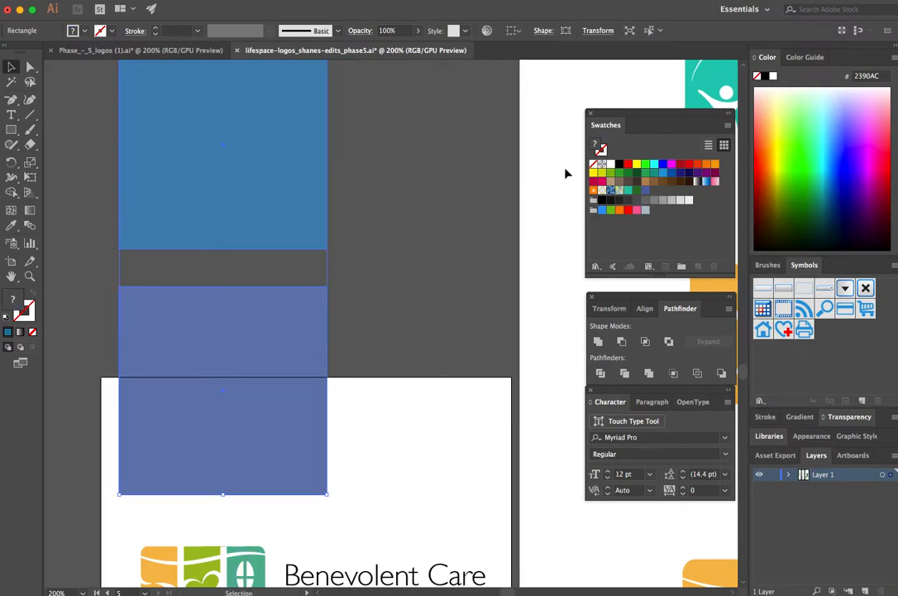
left_click(620, 164)
left_click(390, 277)
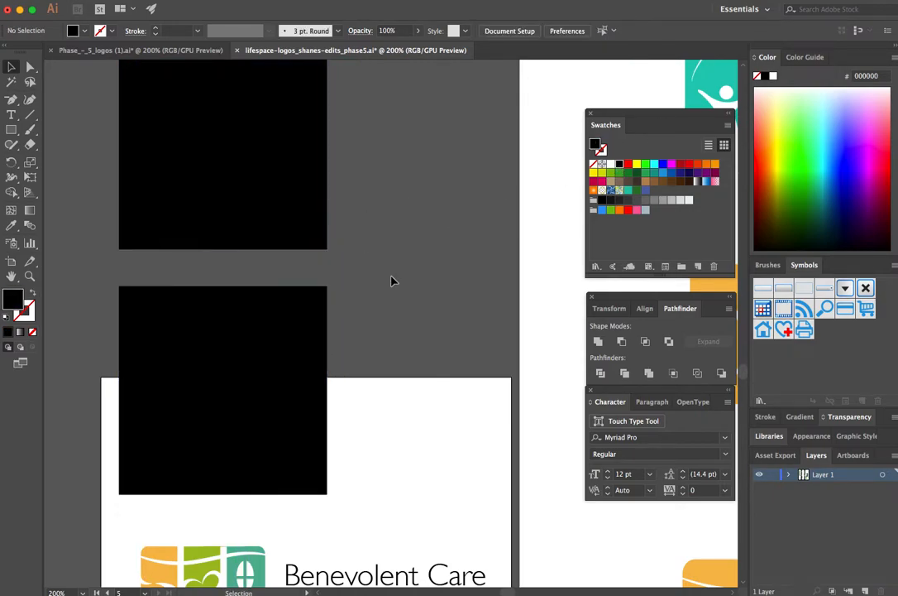
Step: Group the copied logo's icon and its two lines of text
scroll(391, 279, "down", 9)
left_click_drag(124, 421, 475, 550)
key("super+g")
left_click(386, 406)
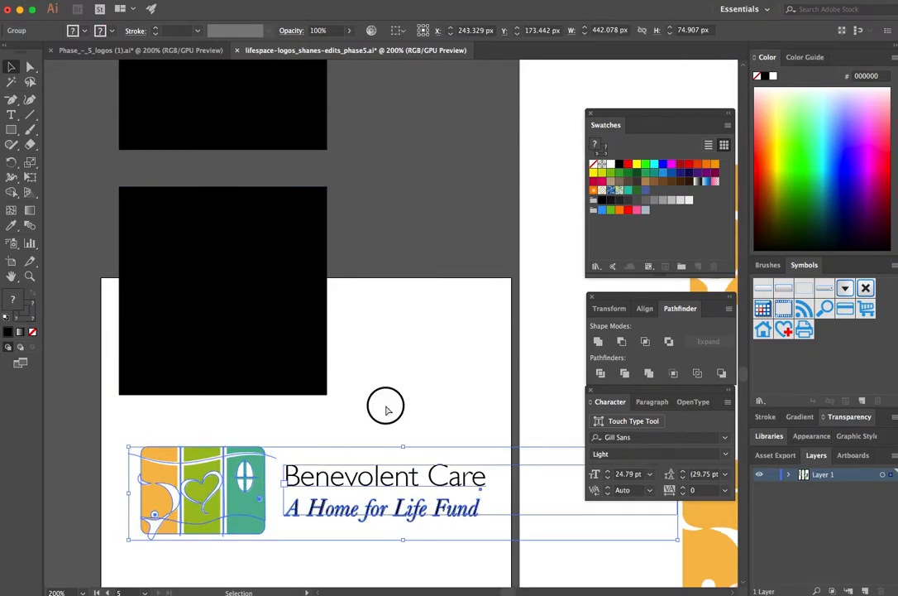
Step: Test the grouped logo over the lower black square, and move it back onto the white artboard
left_click_drag(246, 513, 266, 336)
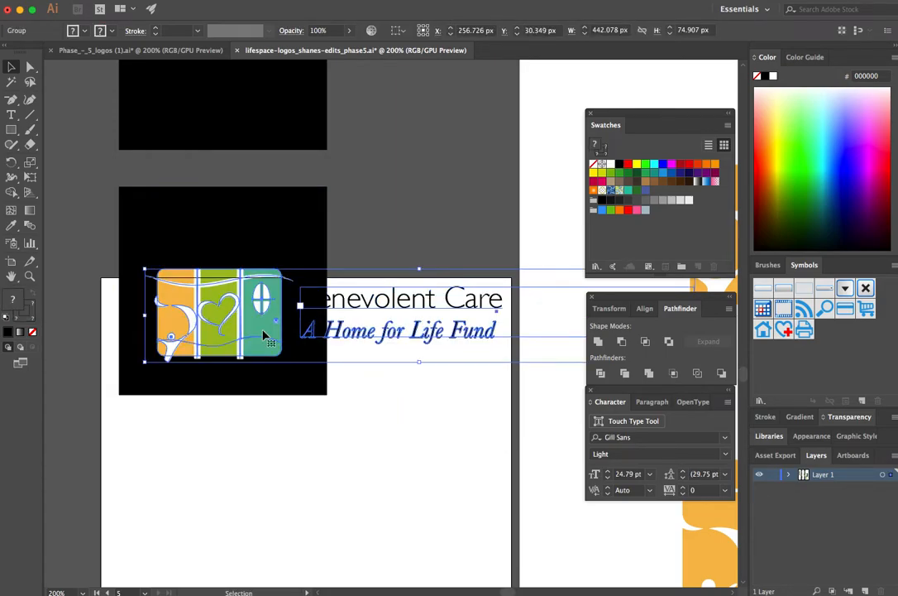
left_click(383, 227)
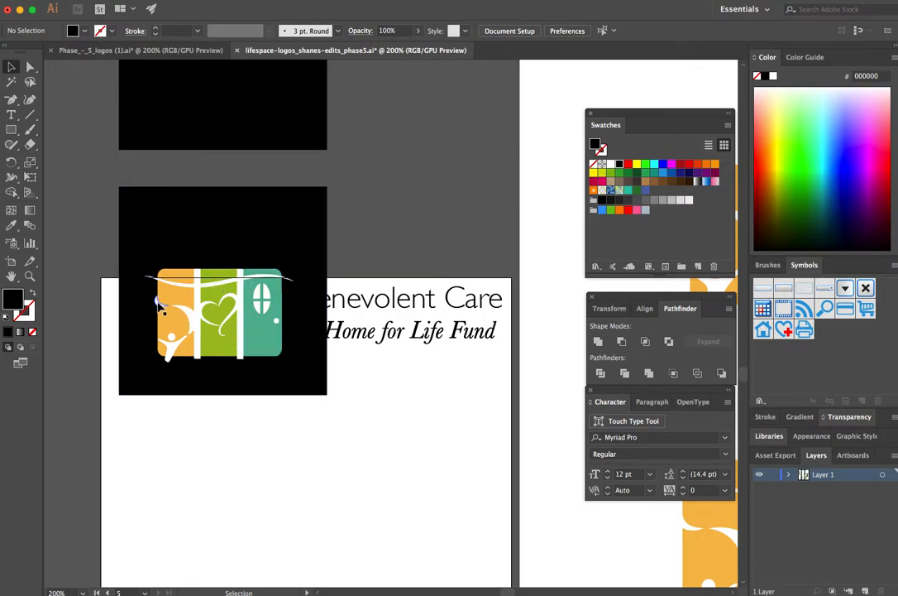
left_click_drag(258, 333, 244, 484)
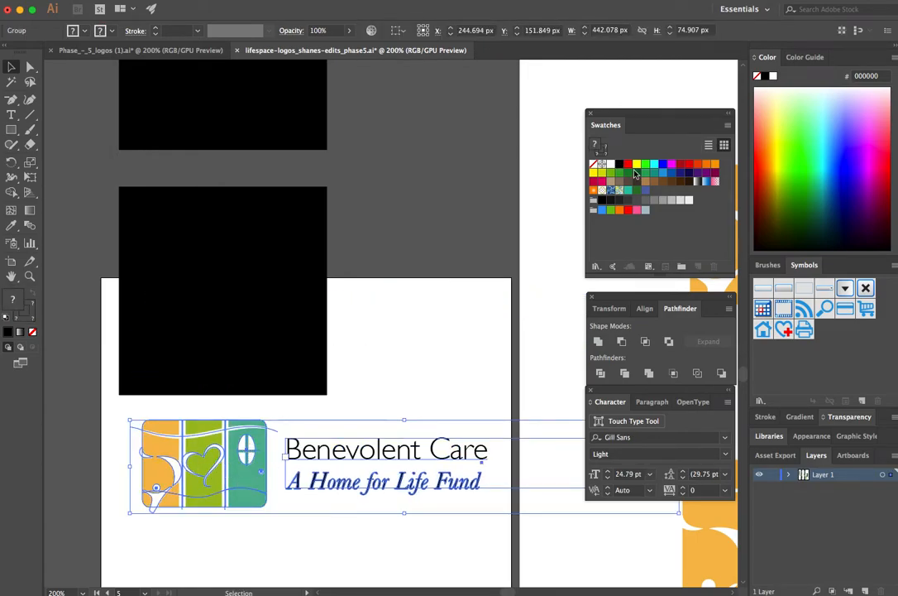
Step: Try to fill the whole grouped logo with black, and undo the fill
left_click(619, 164)
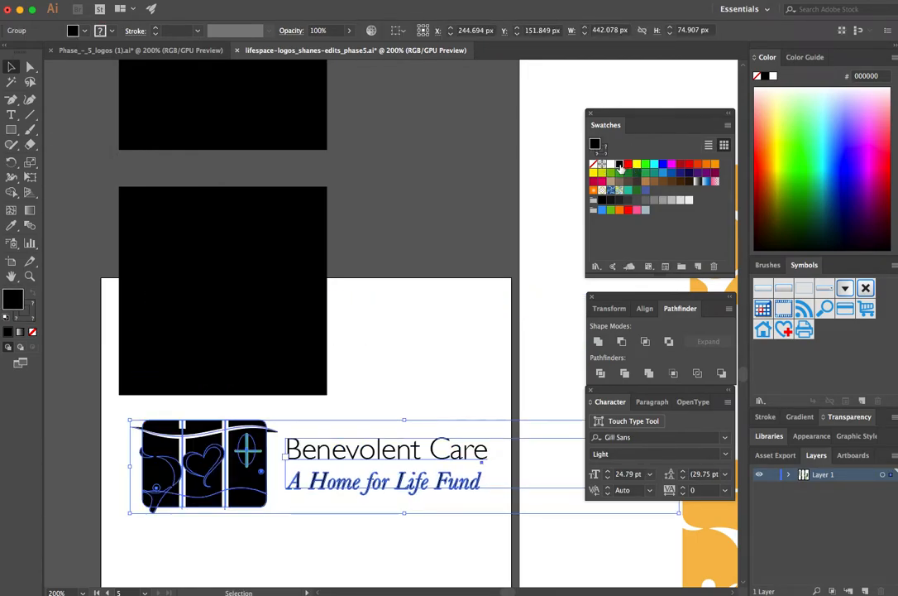
left_click(399, 372)
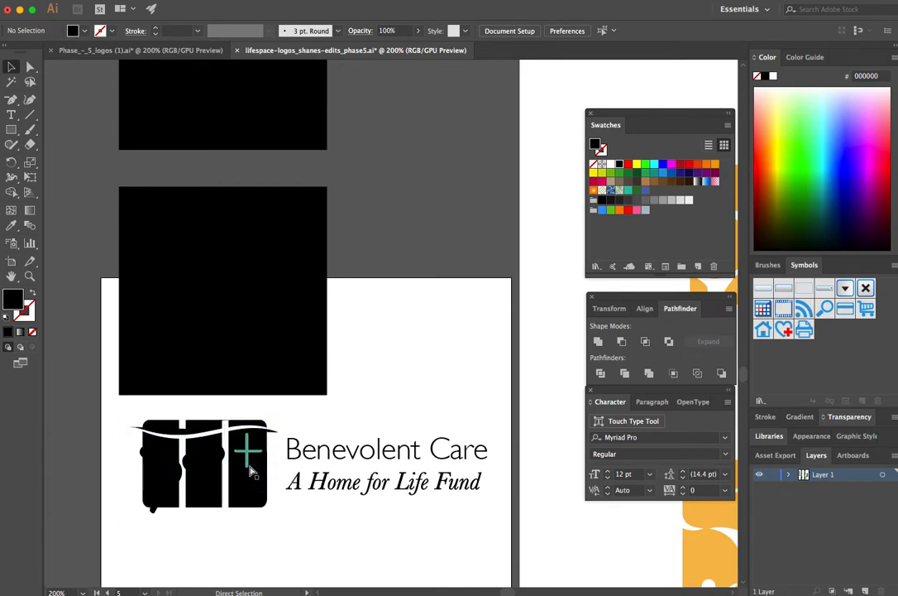
key("super+z")
Step: Move the lower black square up, clear of the artboard
left_click(385, 390)
left_click_drag(273, 311, 274, 213)
Step: Directly select only the logo's icon artwork and flatten its transparency with the Medium Resolution preset, converting all strokes to outlines
left_click(30, 68)
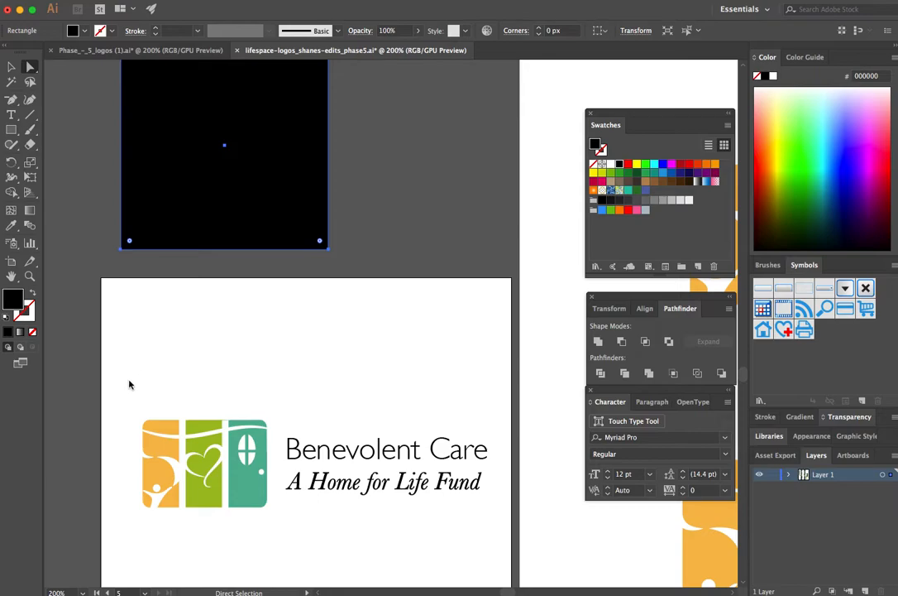
left_click(33, 71)
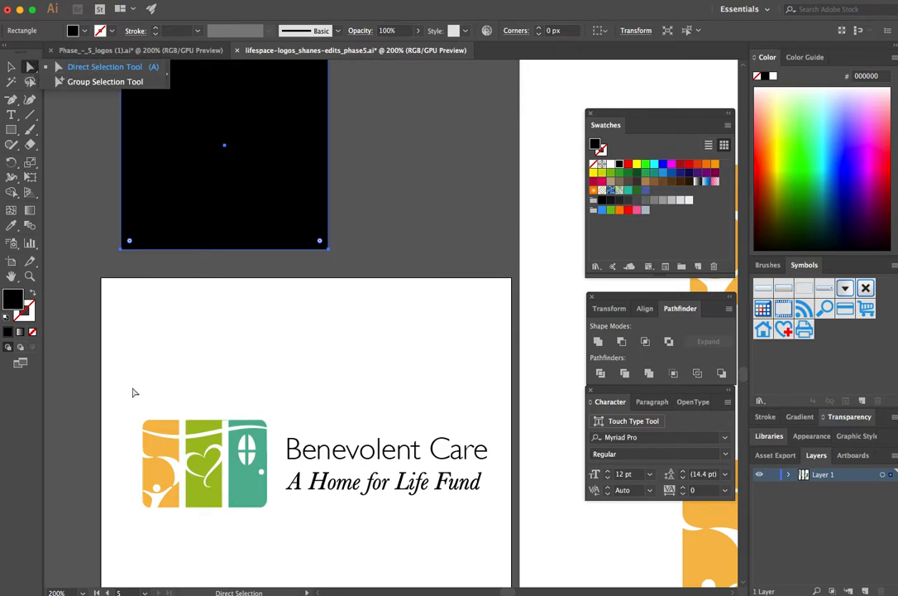
left_click_drag(122, 378, 273, 534)
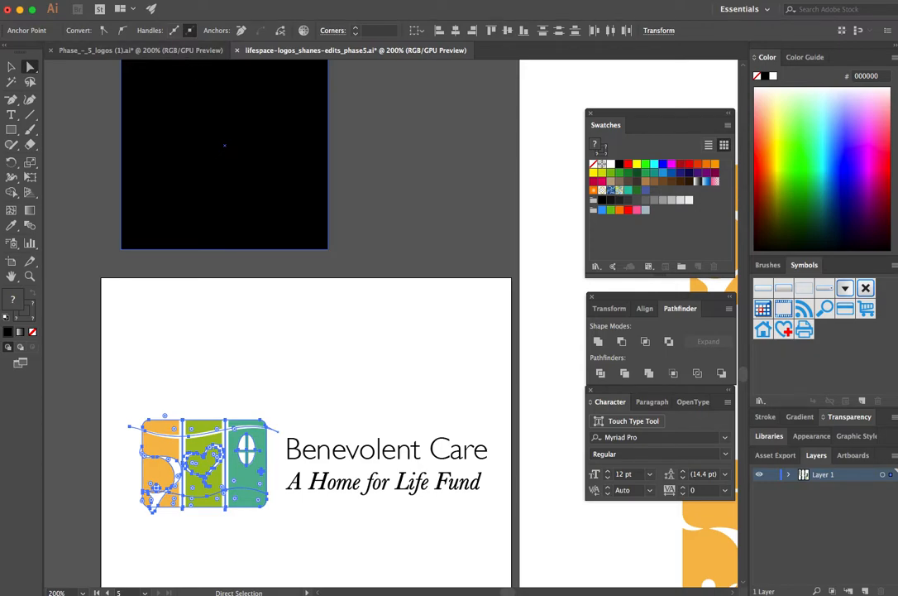
left_click(9, 0)
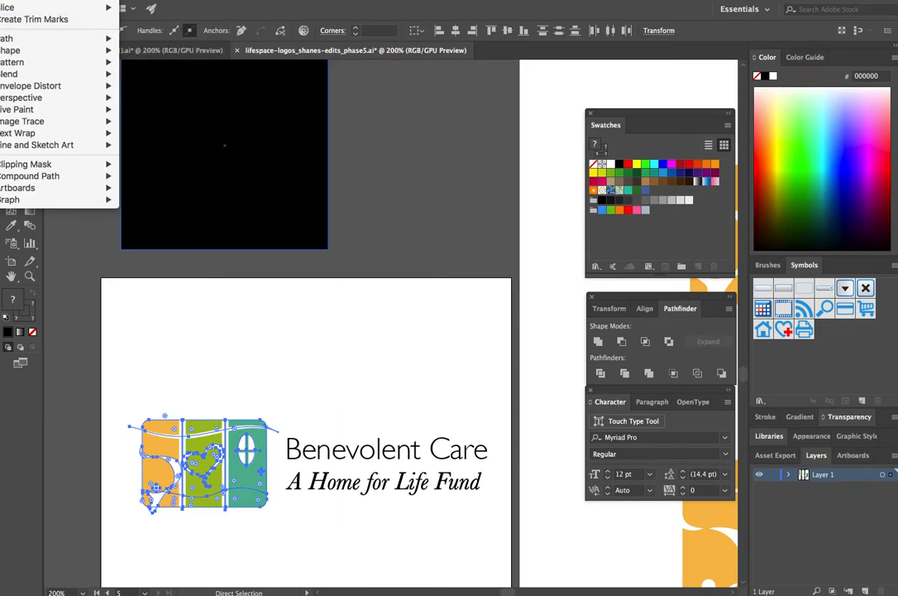
left_click(42, 1)
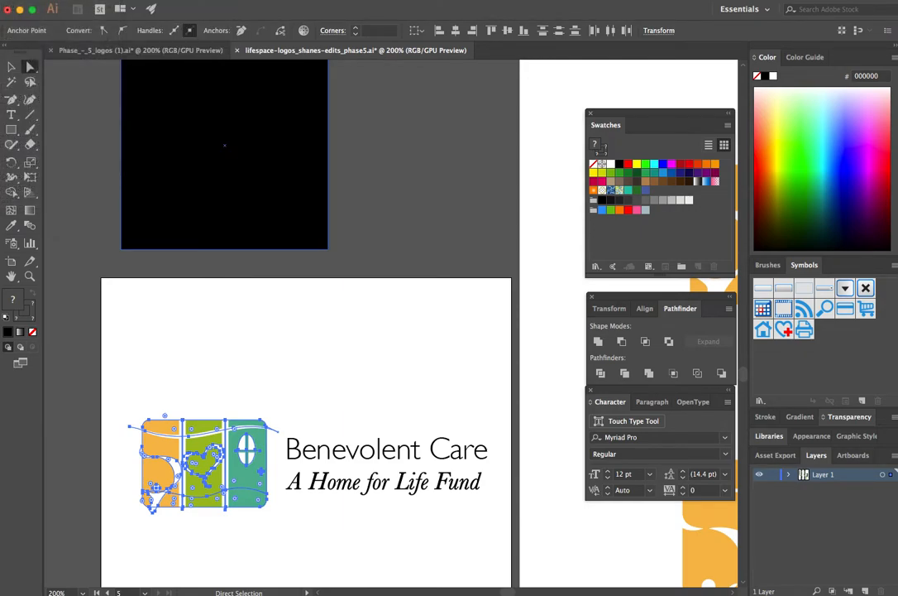
left_click_drag(440, 137, 311, 146)
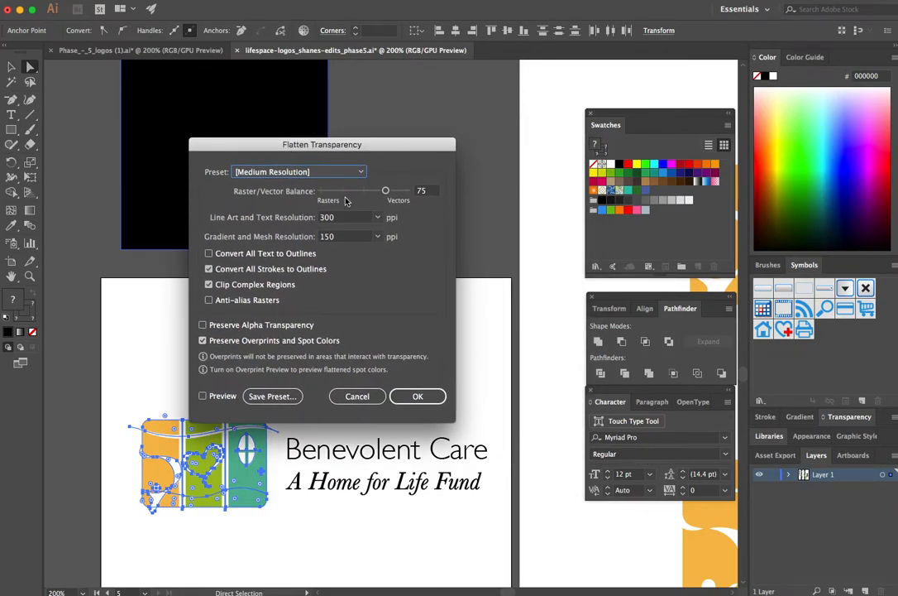
left_click(420, 396)
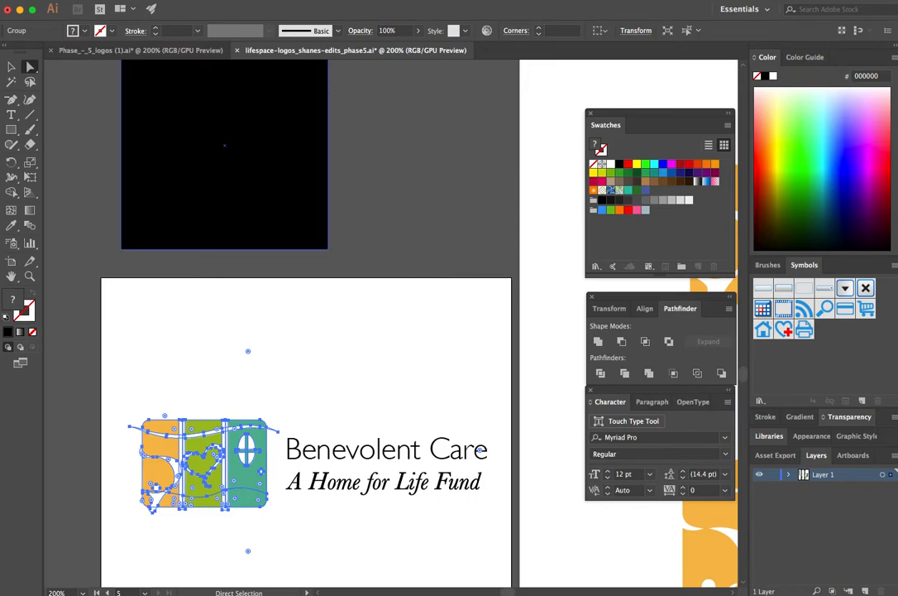
left_click(3, 0)
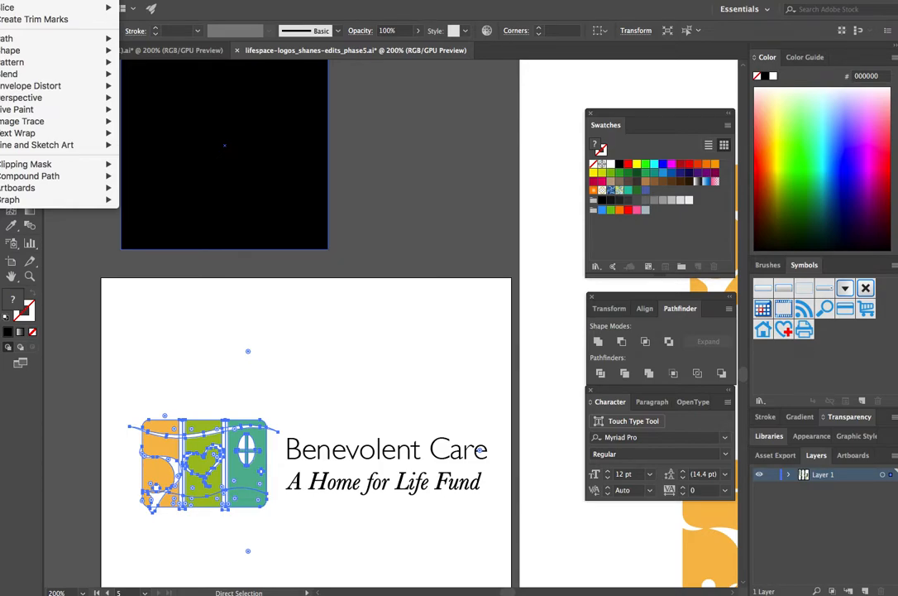
key("Escape")
left_click(205, 364)
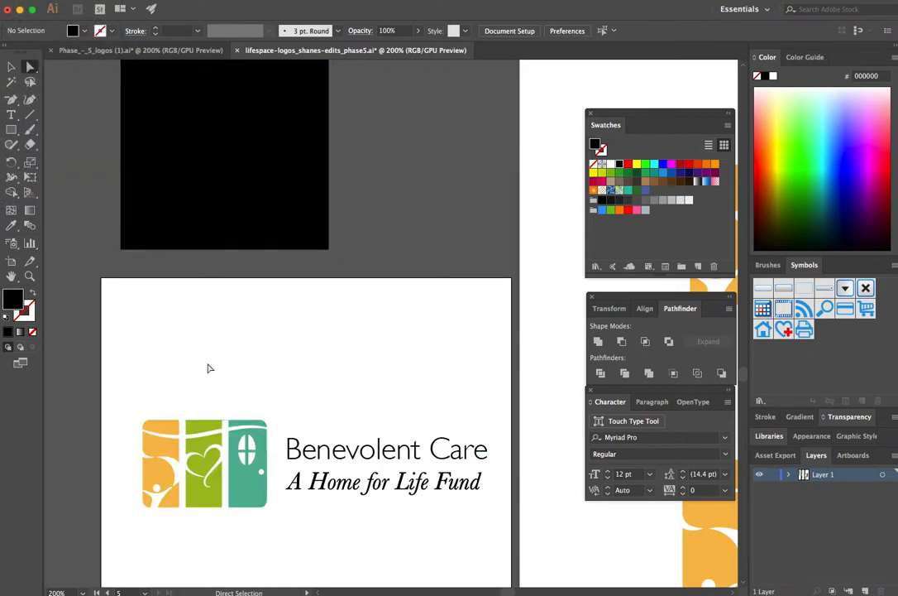
Step: Split all overlapping shapes of the logo icon into separate pieces with Pathfinder Divide
key("super+equal")
key("super+equal")
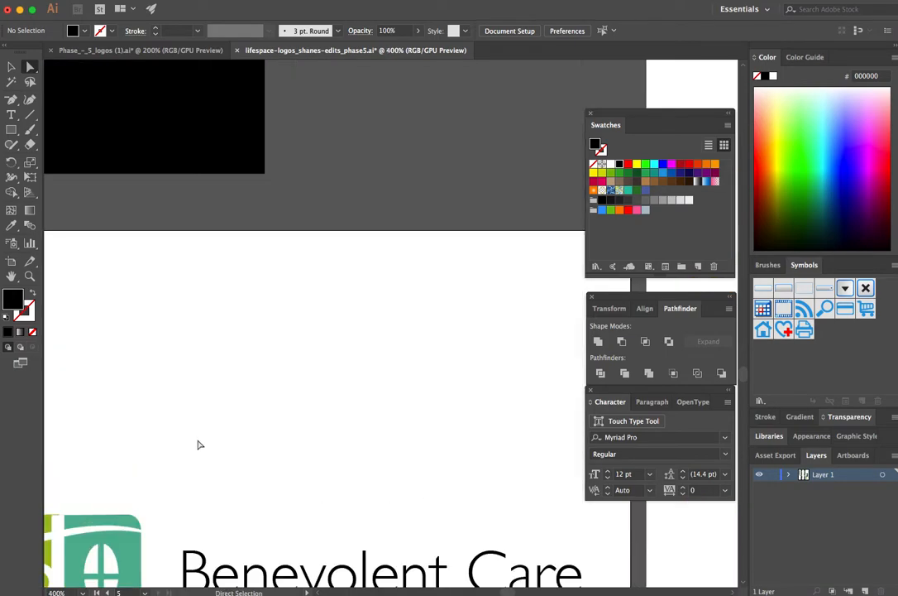
left_click_drag(192, 449, 423, 138)
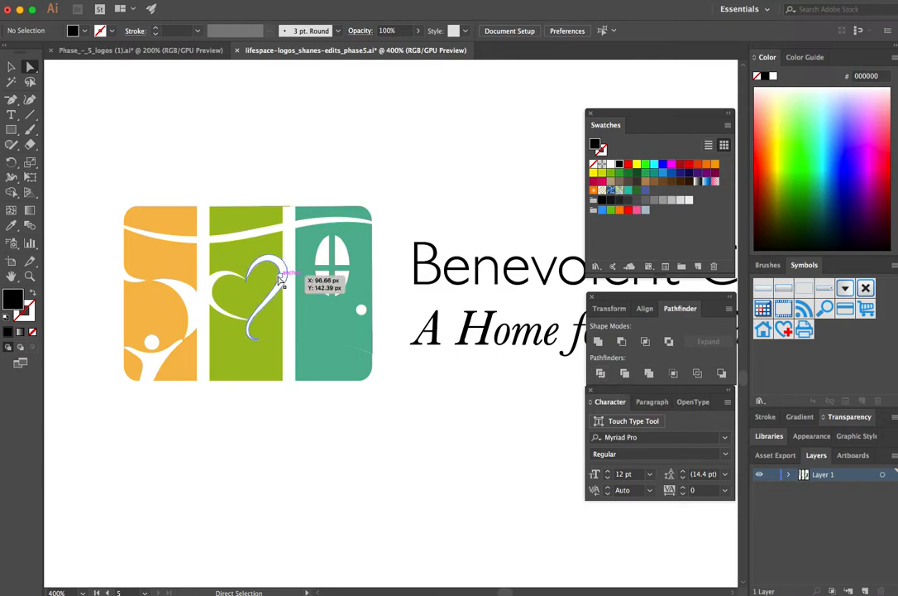
left_click(69, 138)
left_click_drag(68, 137, 397, 440)
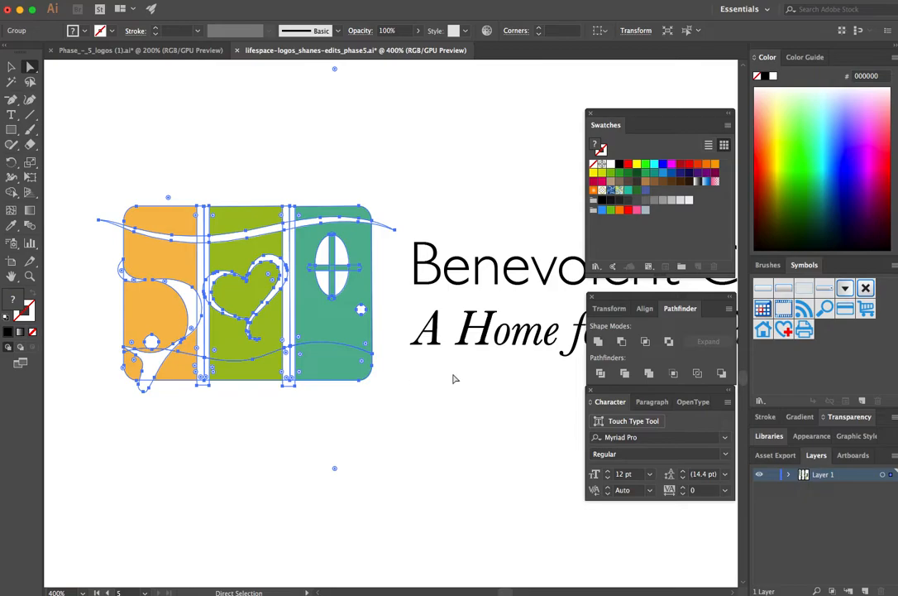
left_click(601, 375)
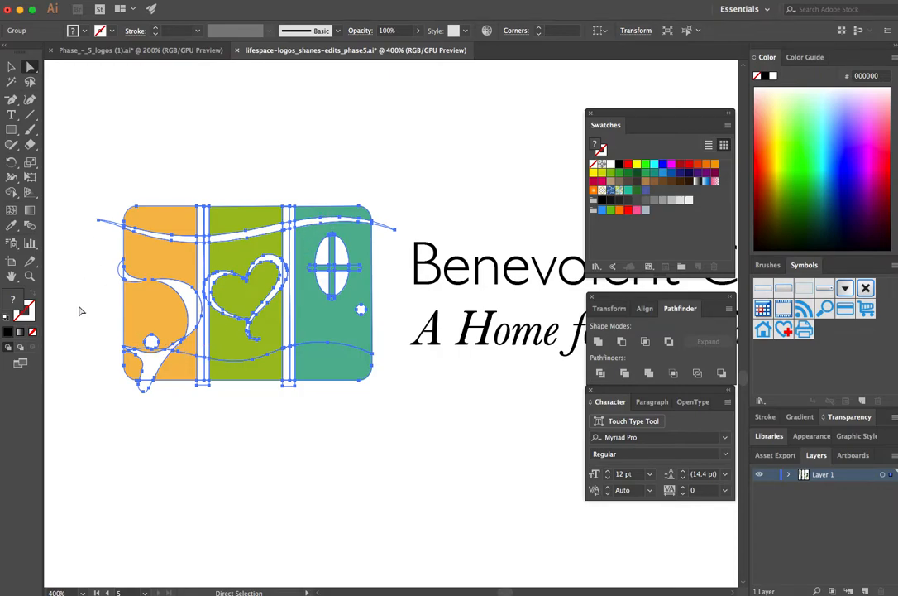
key("super+shift+g")
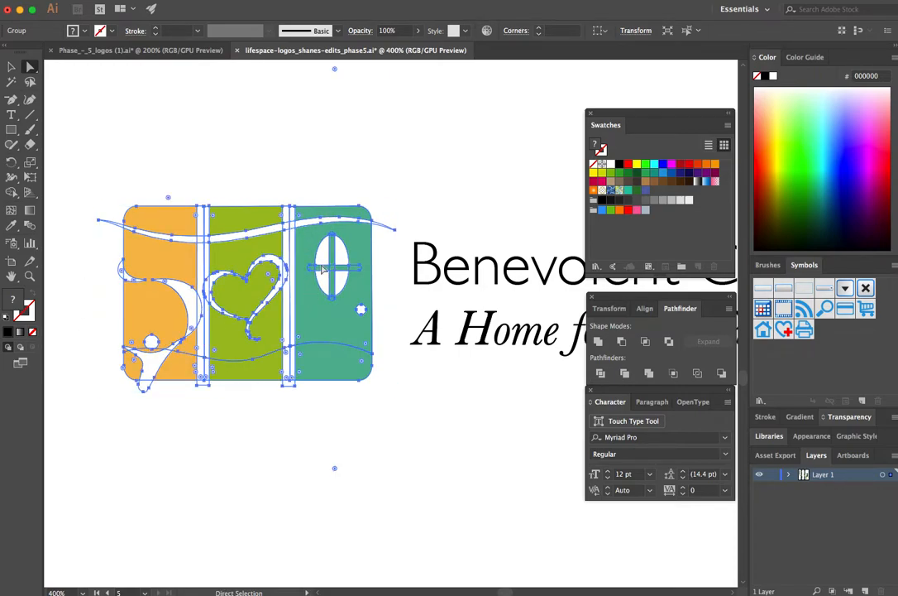
left_click(601, 374)
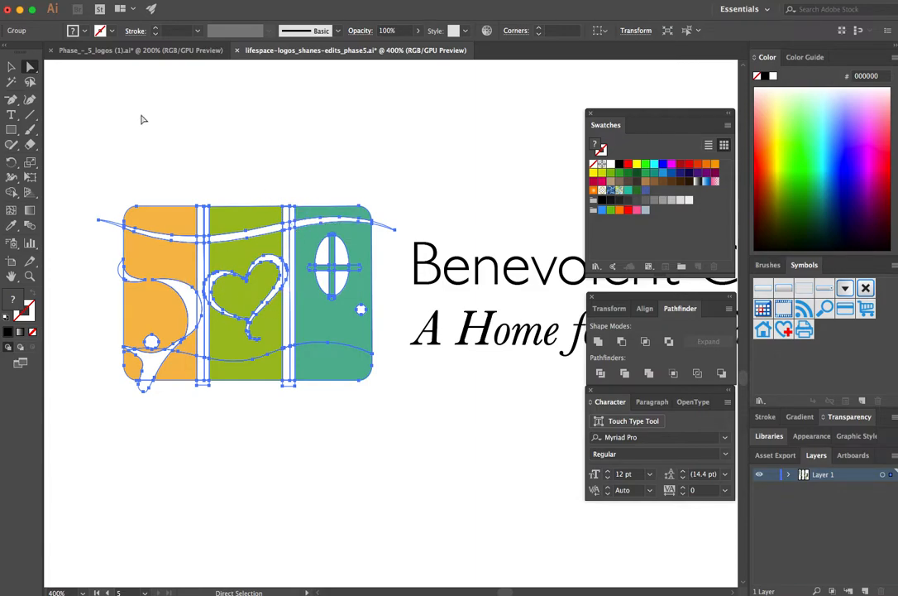
left_click(602, 377)
left_click(387, 157)
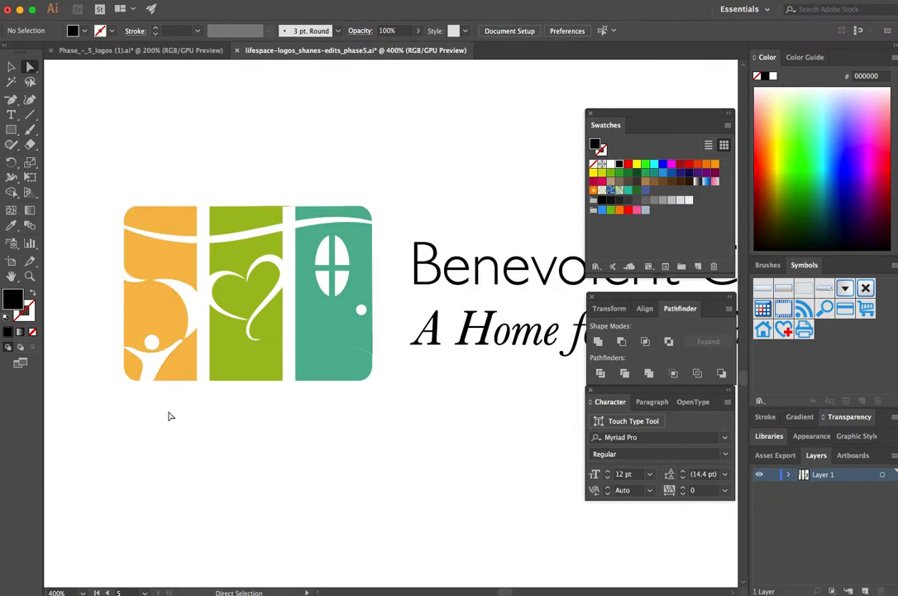
Step: Select the white vertical strip between the orange and green panels and delete it
scroll(209, 405, "up", 2)
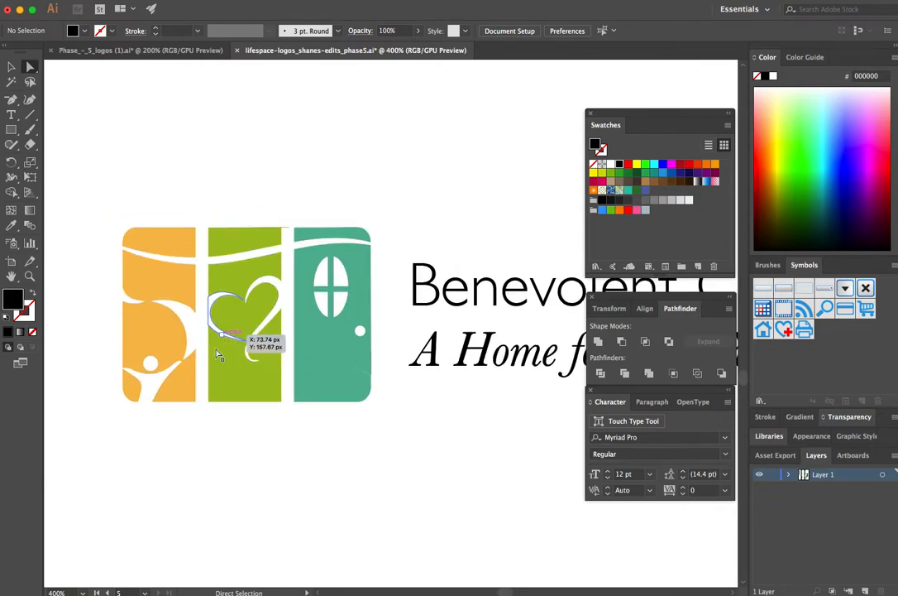
left_click(200, 416)
left_click_drag(199, 419, 207, 187)
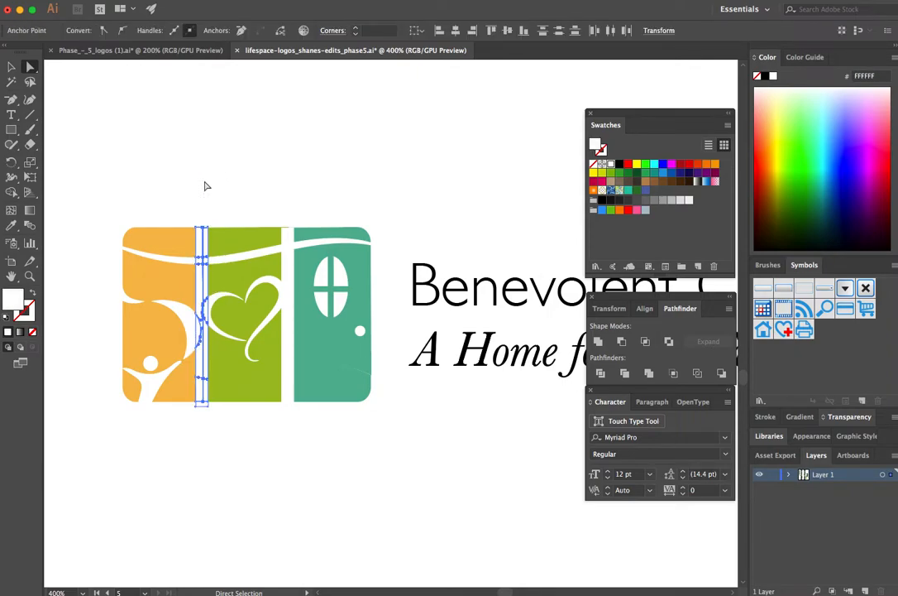
left_click(206, 185)
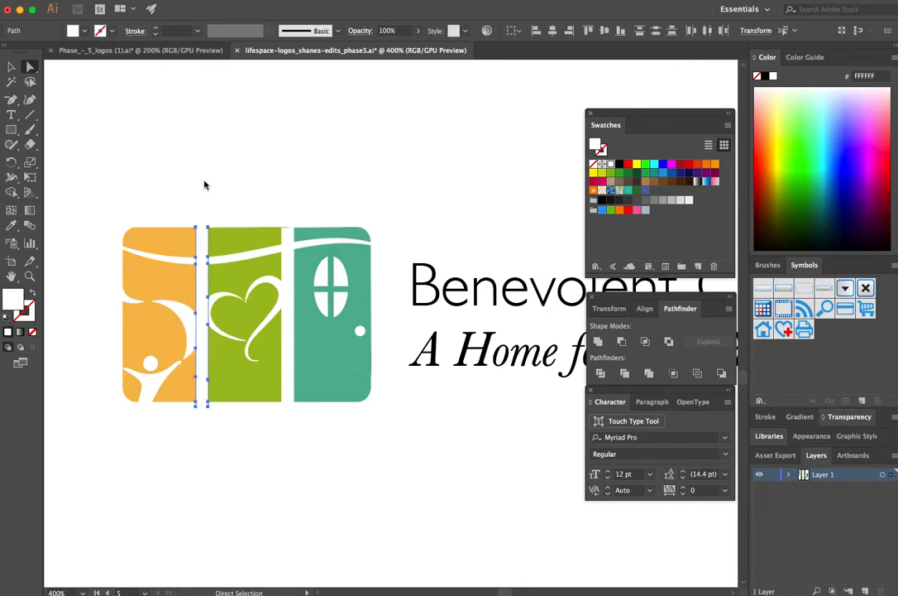
Step: Delete the lower white strip pieces between the green and teal panels
left_click_drag(289, 406, 288, 253)
key("super+z")
key("super+z")
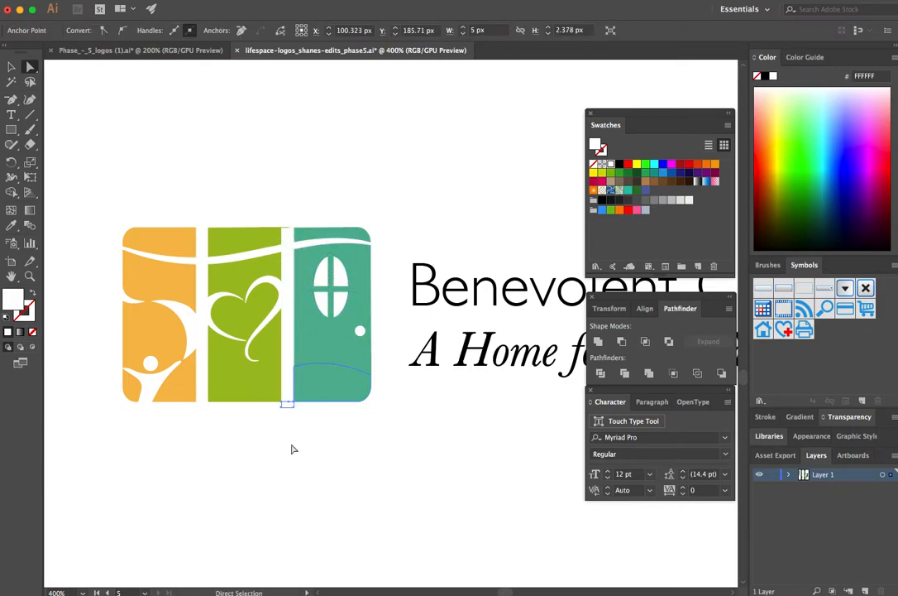
left_click_drag(289, 388, 293, 259)
key("Delete")
key("Delete")
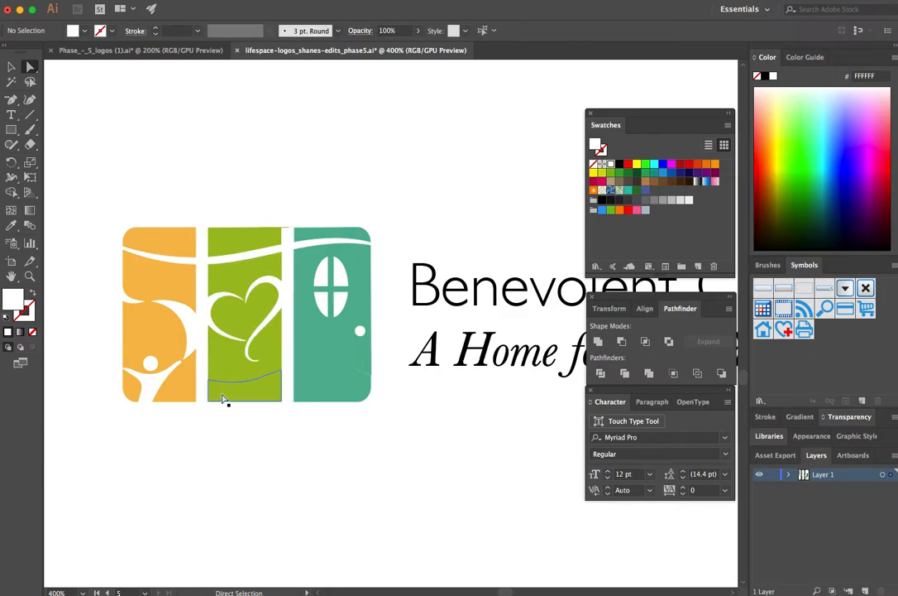
Step: Merge the green panel's bottom piece with the larger green piece around the heart using Pathfinder Unite
left_click(223, 400)
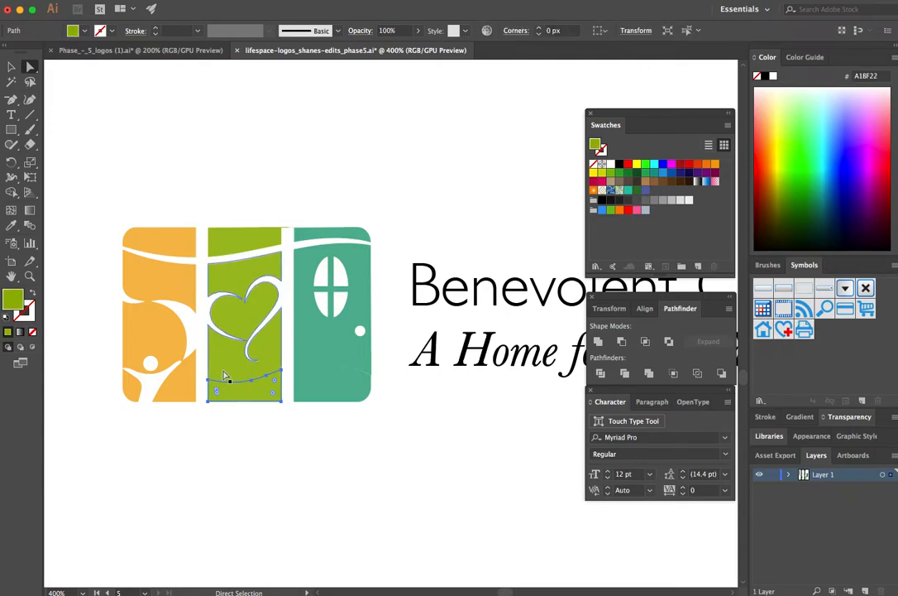
left_click(223, 374, "shift")
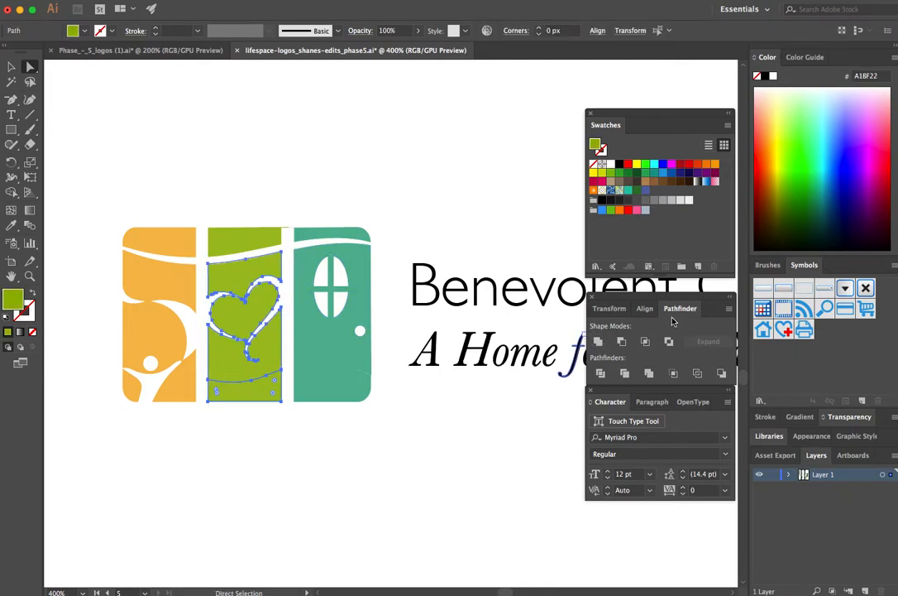
left_click(598, 343)
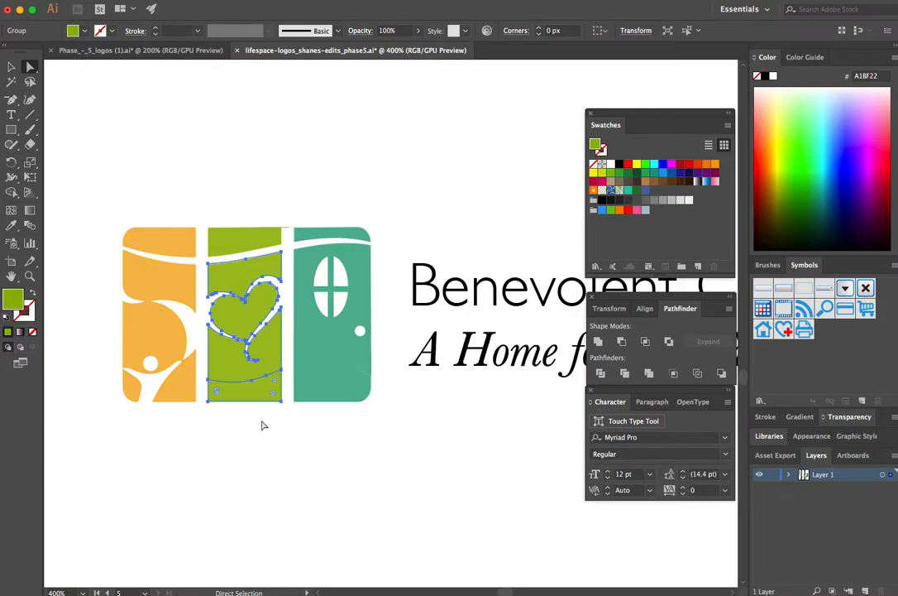
left_click(265, 424)
left_click(259, 389)
left_click(226, 377, "shift")
left_click_drag(248, 435, 216, 365)
left_click(599, 342)
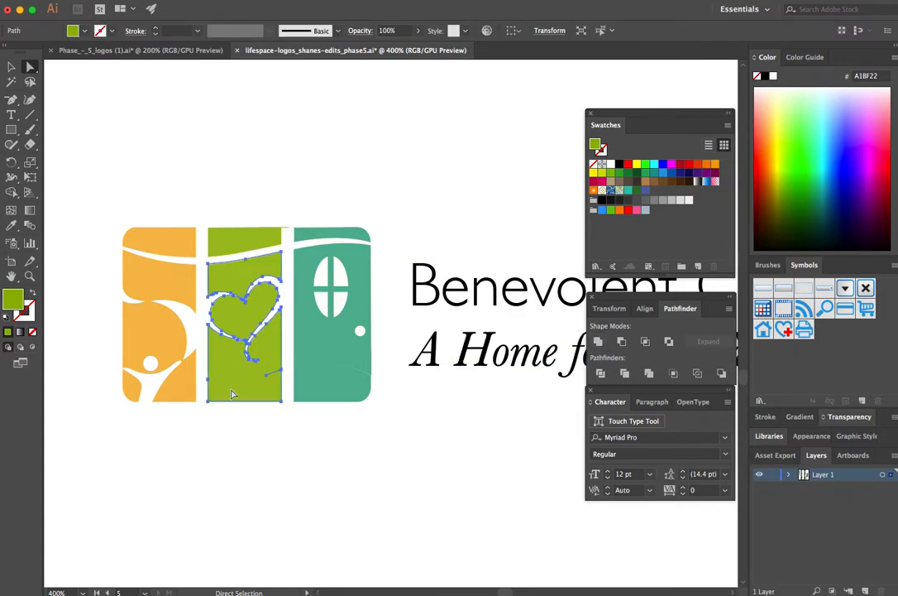
left_click(268, 474)
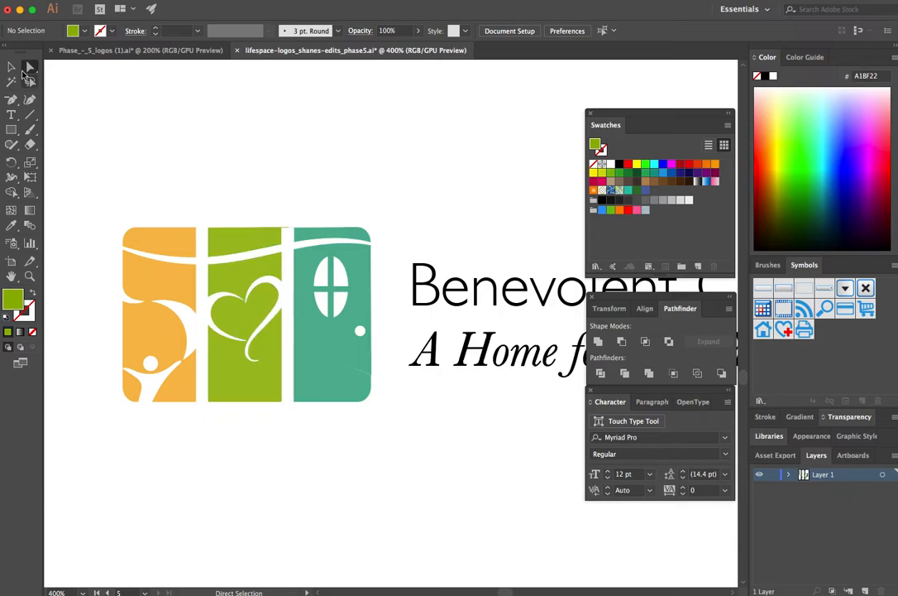
Step: Try a red fill on the united green shape, and undo the fill
left_click(12, 67)
left_click(238, 395)
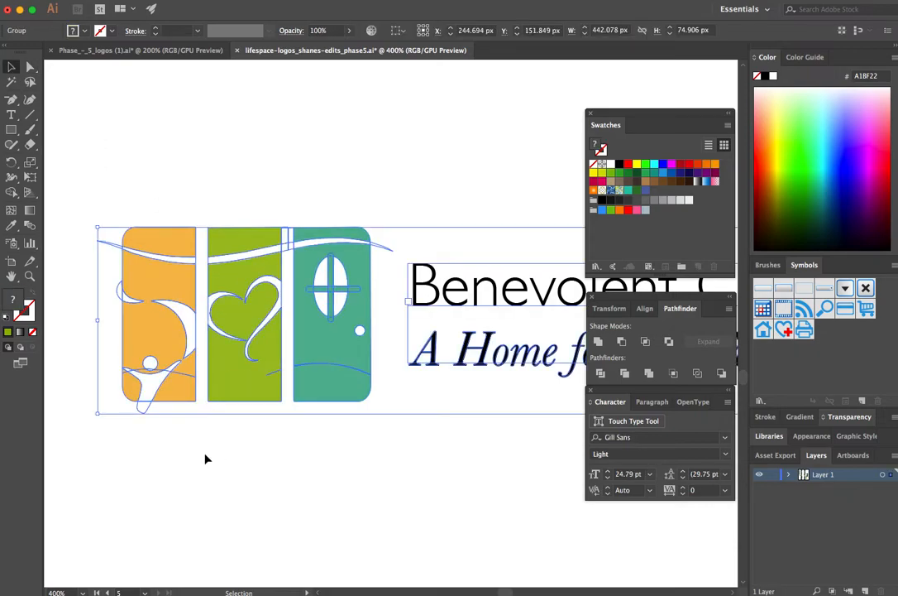
left_click(205, 457)
left_click(29, 68)
left_click(233, 379)
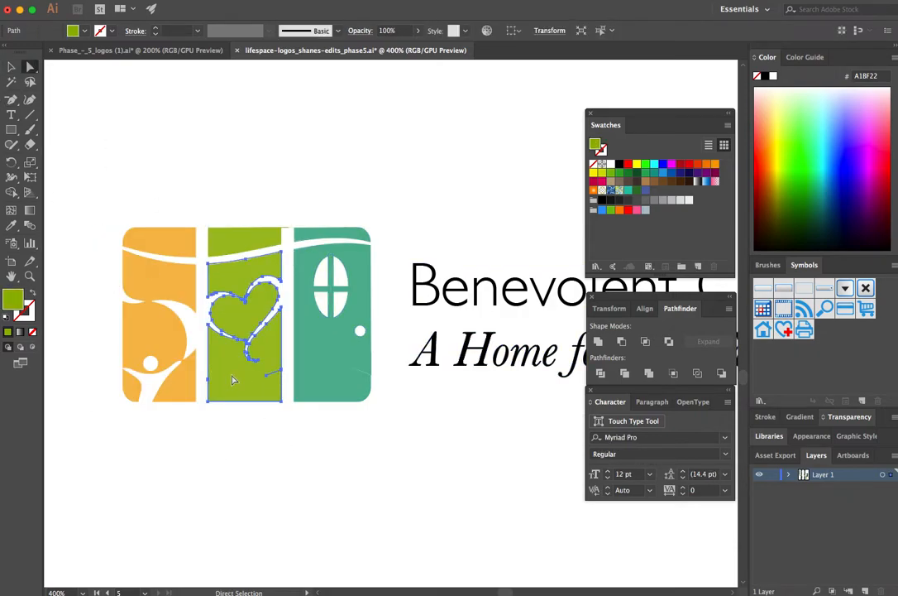
left_click(630, 164)
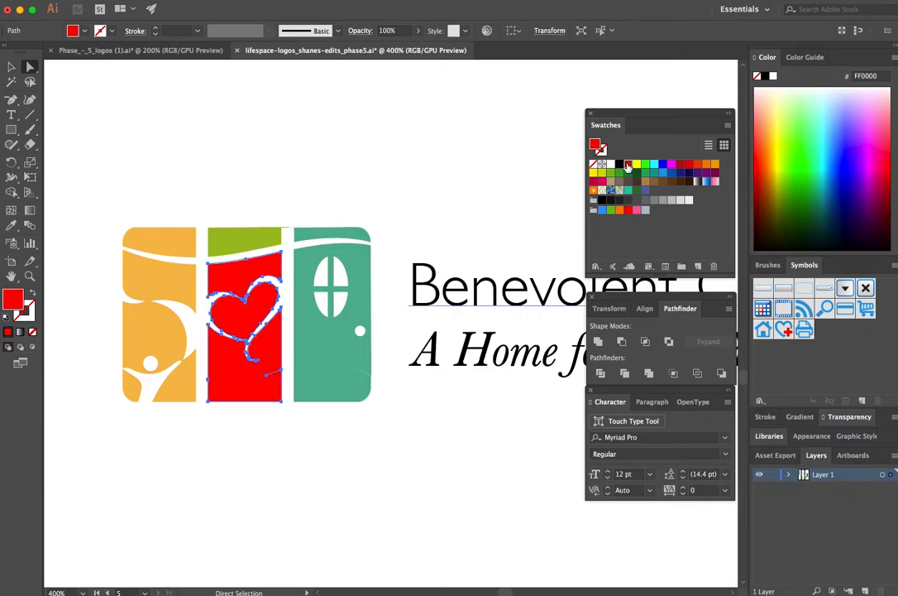
key("ctrl+z")
Step: Directly select all the pieces of the logo icon and fill them with black
left_click_drag(72, 152, 385, 461)
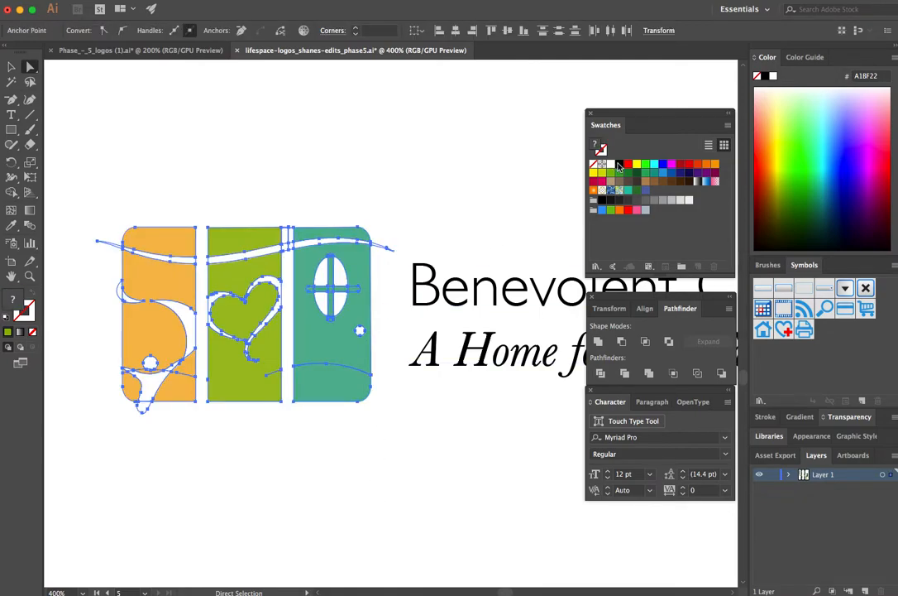
left_click(619, 165)
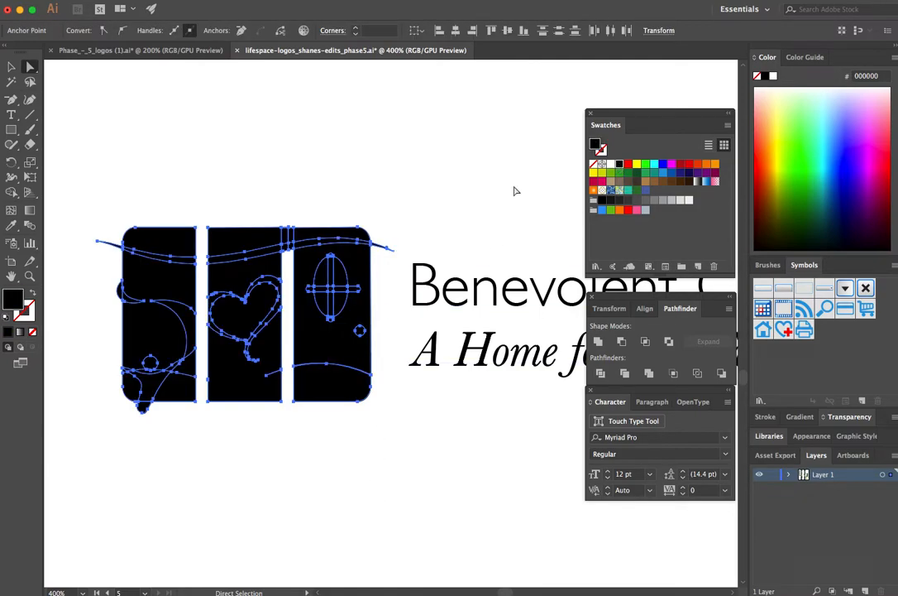
left_click(453, 194)
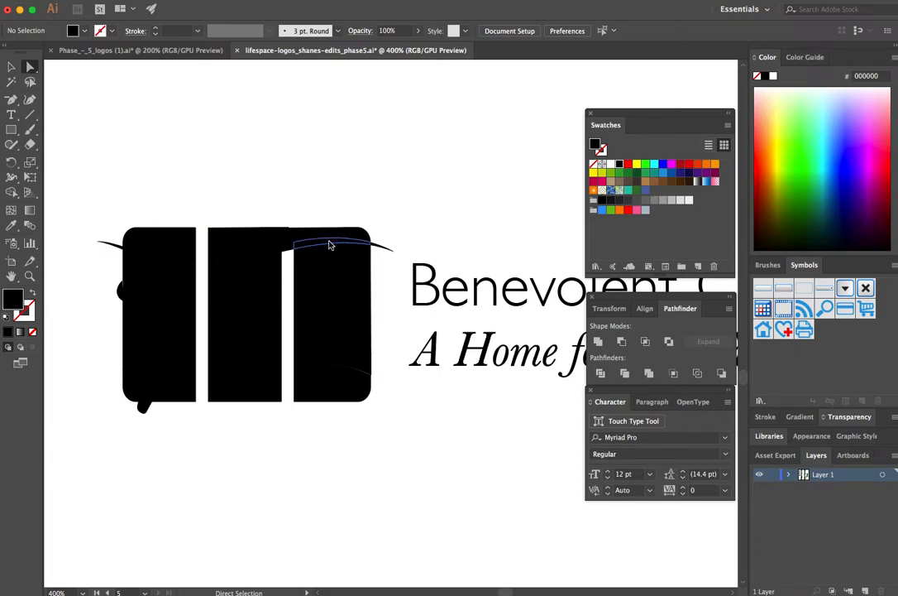
Step: Delete the curved band across the door panel and its tail extending beyond the panel's outer edge
key("super+equal")
key("space")
left_click_drag(317, 284, 429, 354)
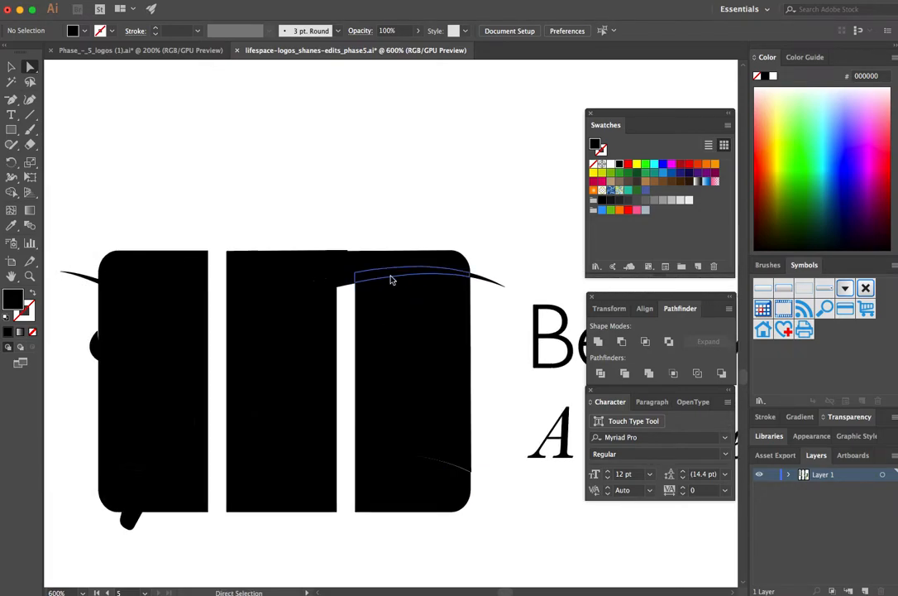
left_click(391, 276)
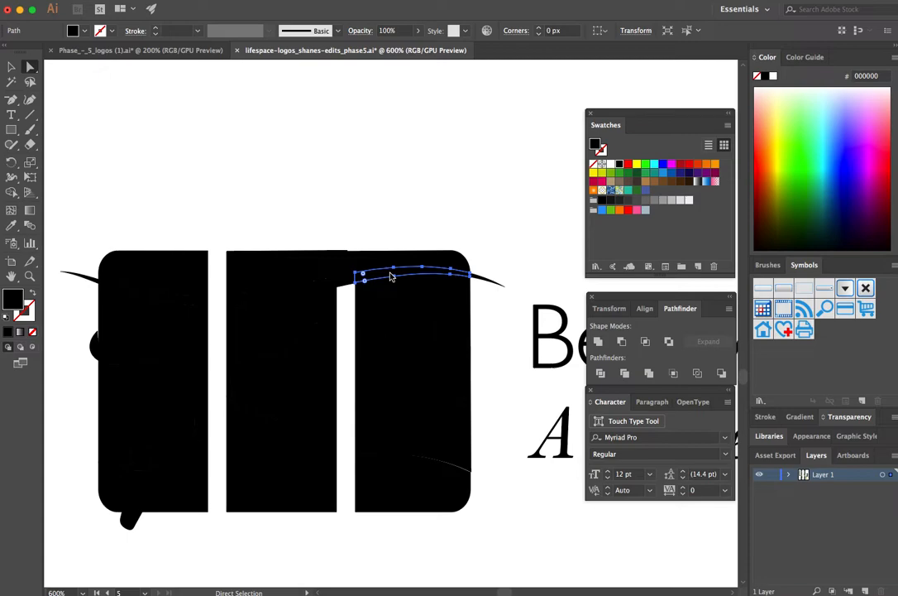
key("Delete")
left_click(482, 281)
key("Delete")
key("Delete")
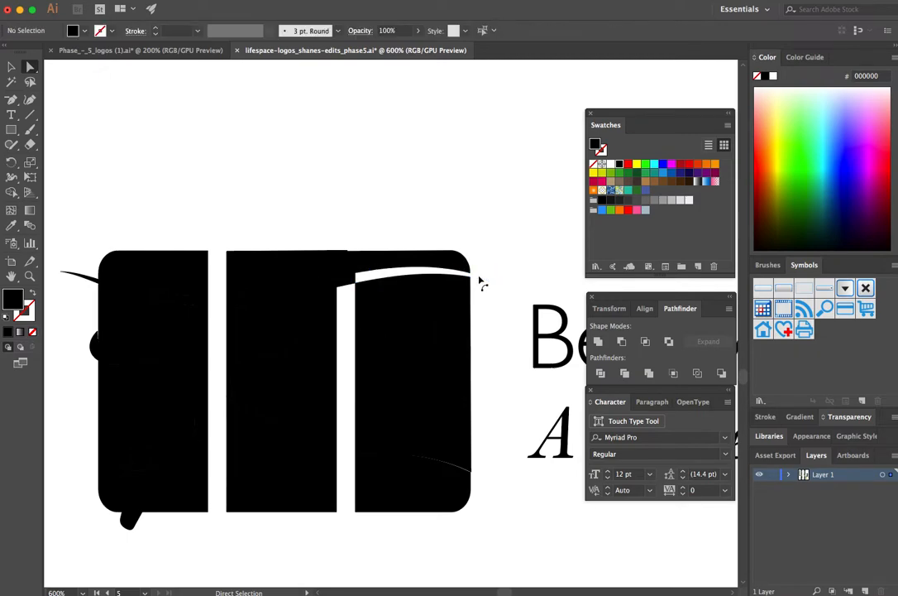
Step: Delete the black pieces filling the top of the gap between the heart and door panels
left_click(341, 281)
key("Delete")
left_click(353, 280)
key("Delete")
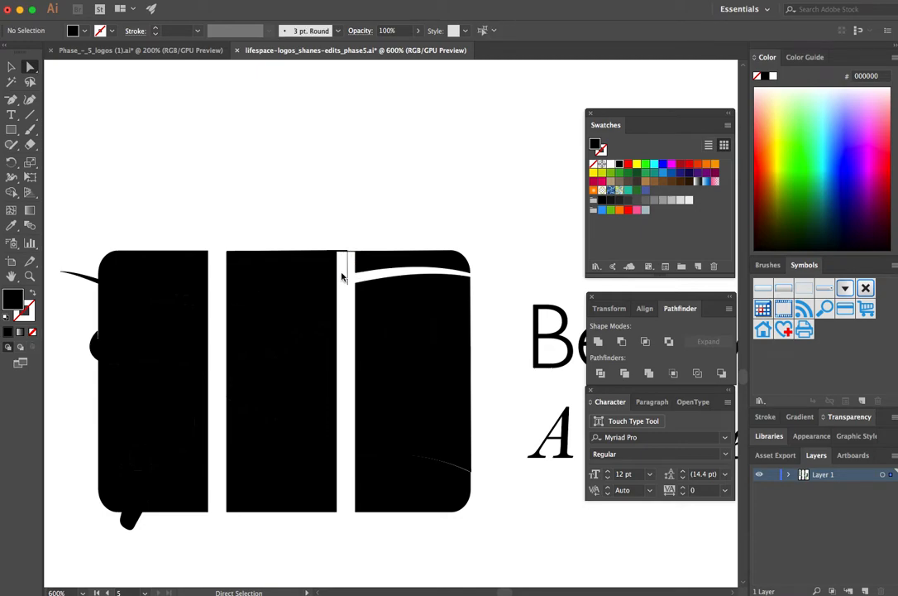
left_click_drag(349, 284, 344, 263)
key("Delete")
key("Delete")
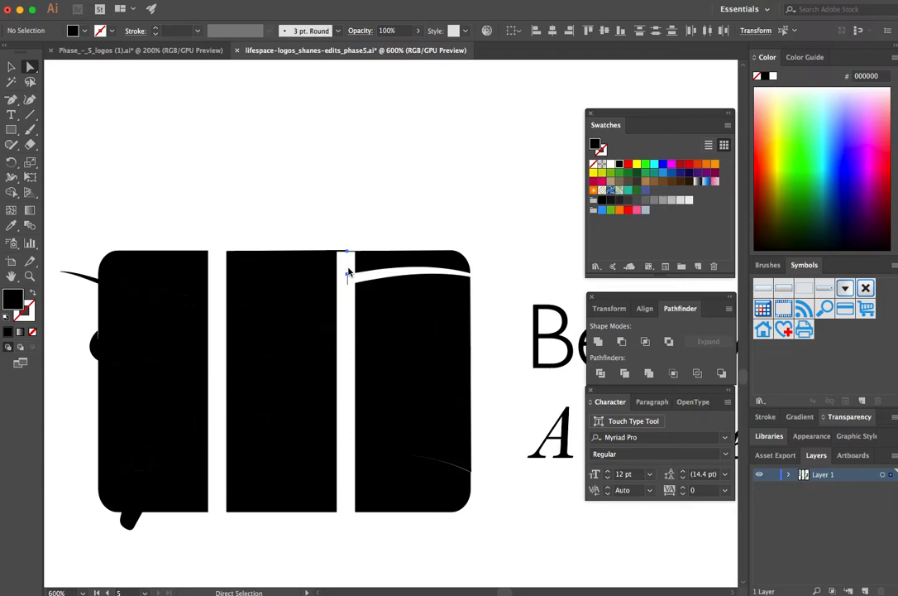
Step: Delete the four window panes from the door panel, keeping the crossbars
left_click(398, 328)
key("Delete")
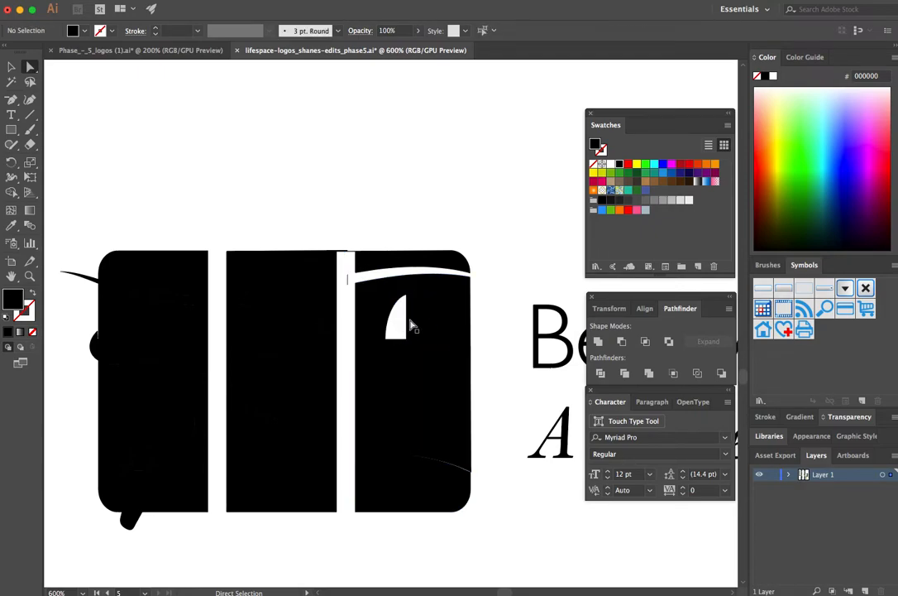
left_click(421, 324)
key("Delete")
left_click(424, 358)
key("Delete")
left_click(398, 366)
key("Delete")
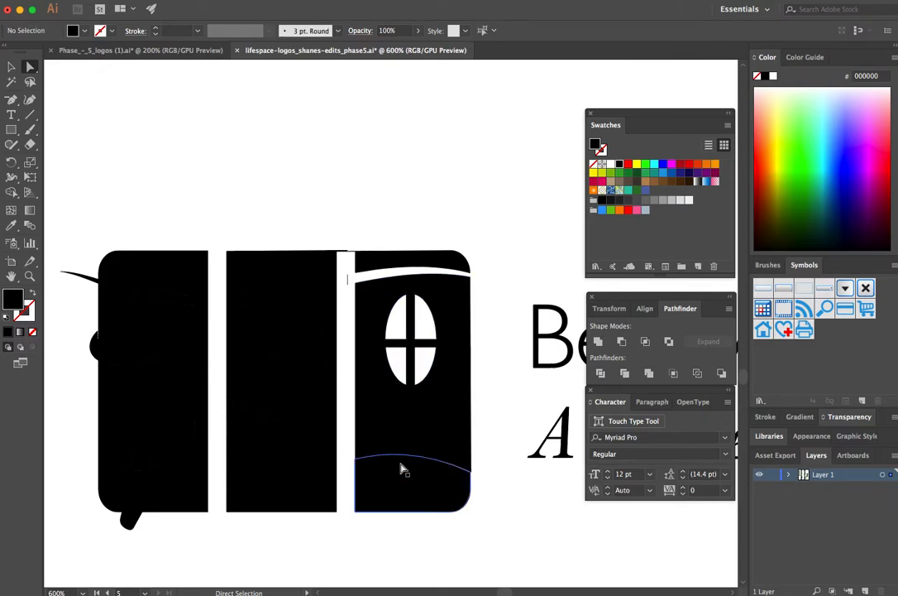
Step: Delete both heart strokes and the curved band from the middle panel
left_click(292, 348)
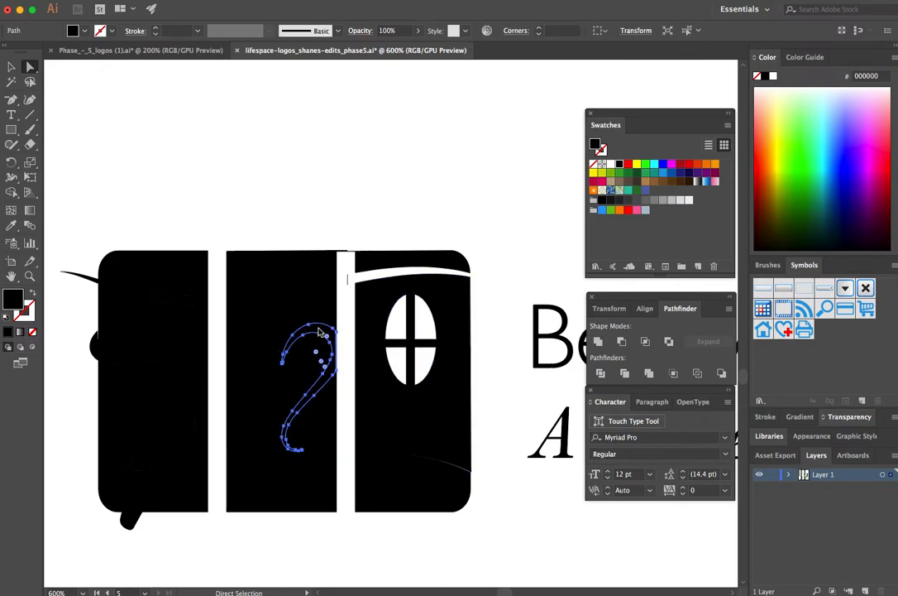
key("Delete")
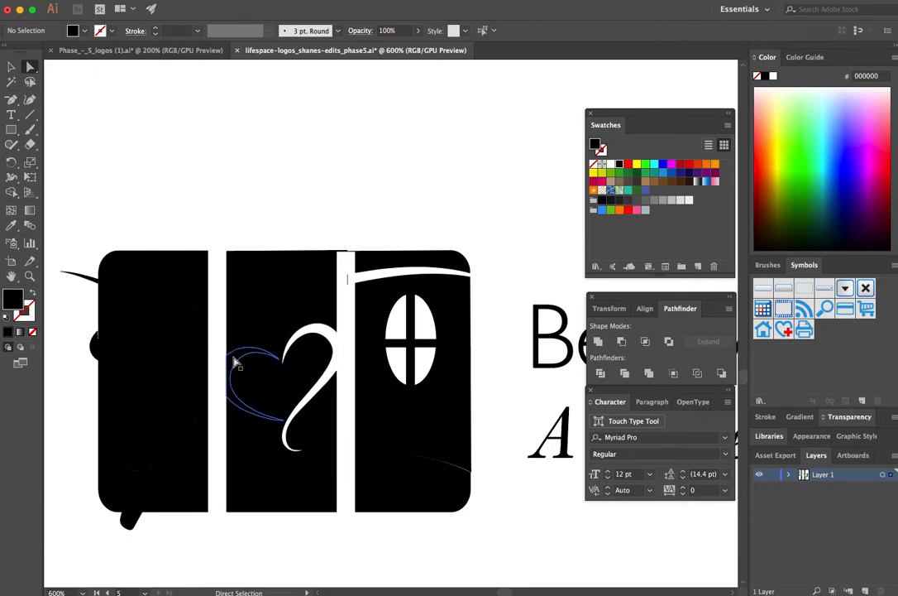
left_click(234, 360)
key("Delete")
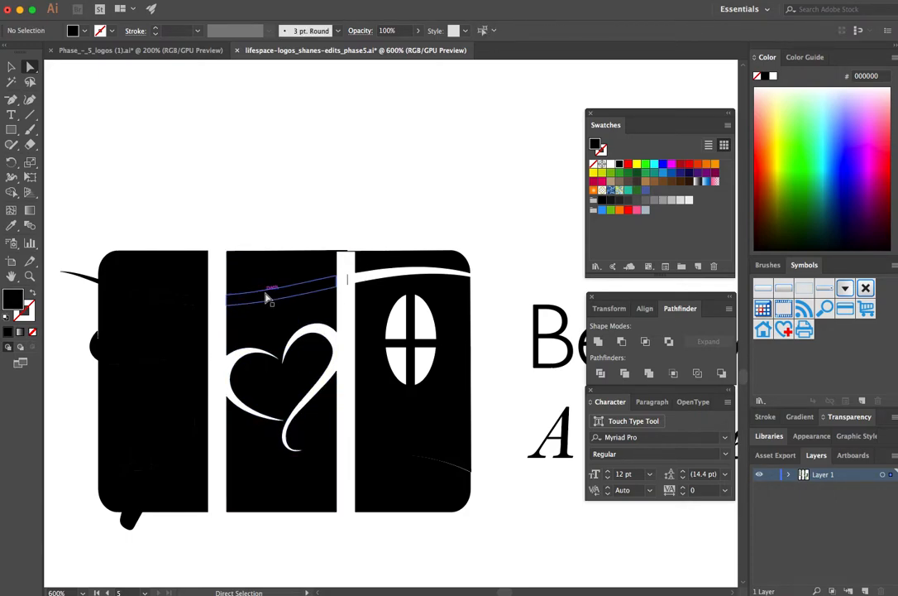
left_click(276, 300)
key("Delete")
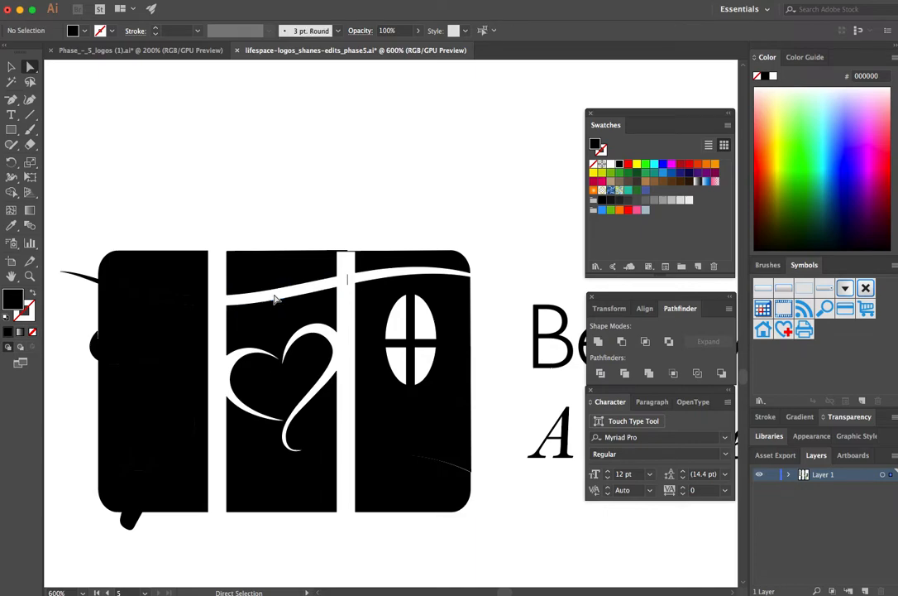
Step: Delete the leftover sliver in the gap beside the door panel and the pieces protruding beyond the figure panel's edges
left_click(347, 283)
key("Delete")
left_click(84, 281)
key("Delete")
left_click(93, 344)
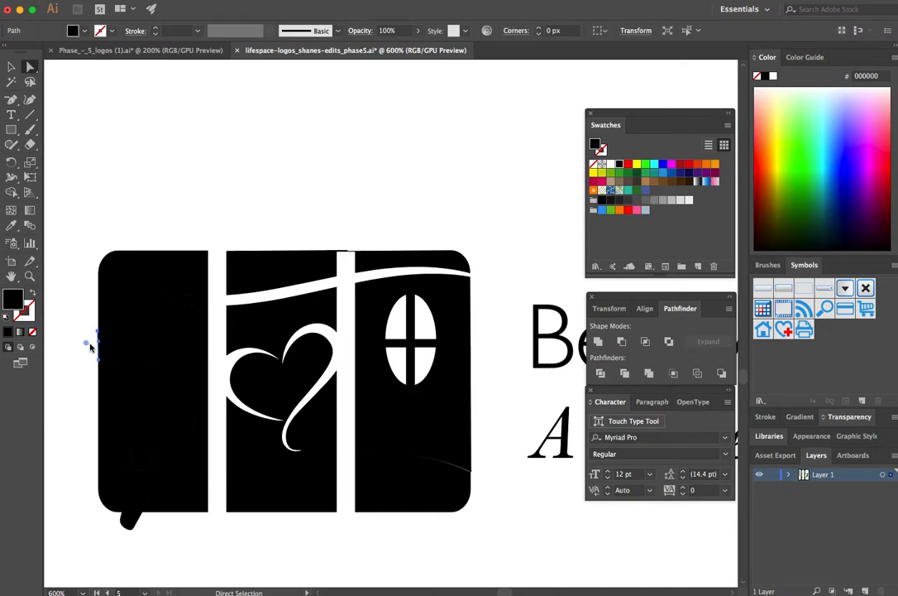
key("Delete")
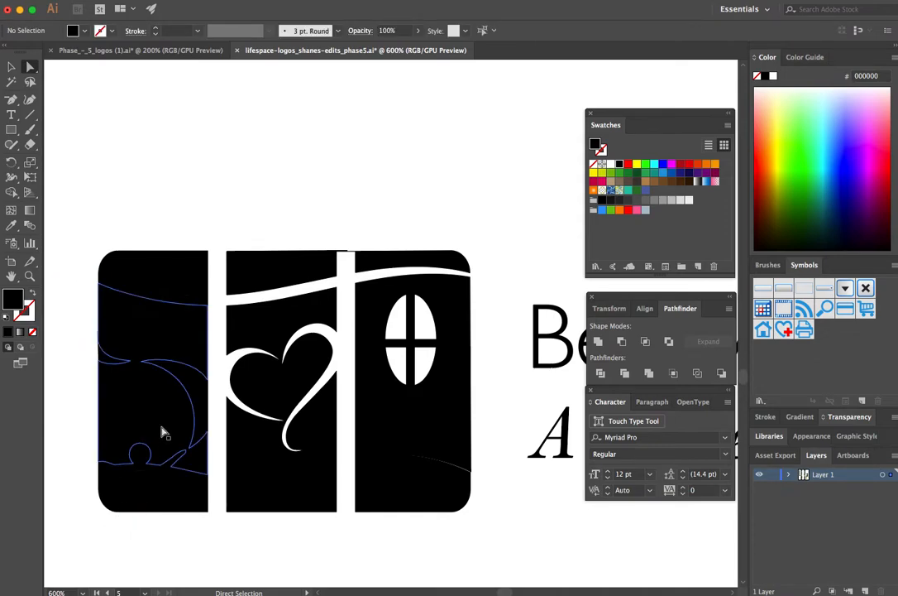
Step: Delete the figure's body, its round head and the large crescent from the figure panel
left_click(139, 488)
key("Delete")
left_click(141, 454)
key("Delete")
left_click(189, 420)
key("Delete")
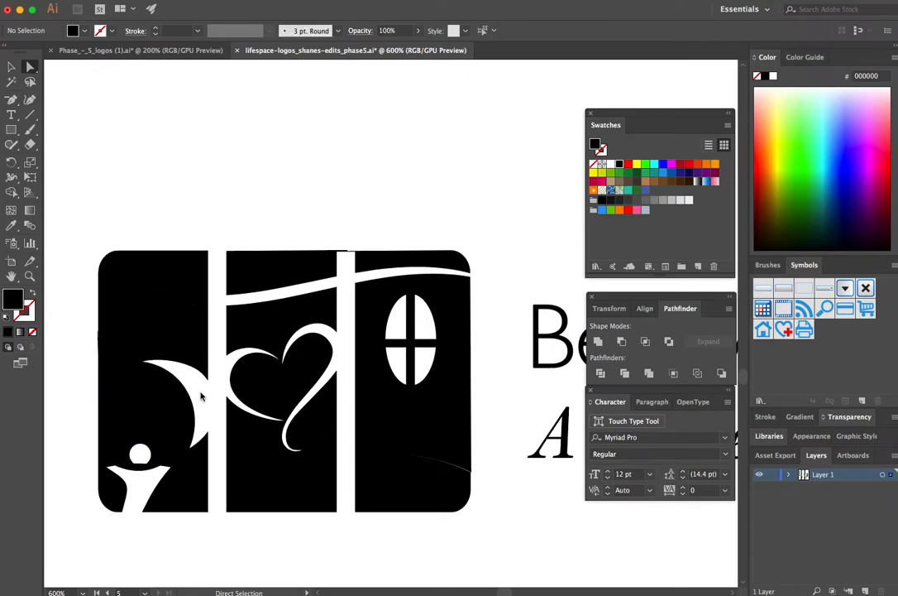
Step: Delete the small curl, the curved band and the stray edge sliver from the figure panel
left_click(105, 360)
key("Delete")
left_click(160, 302)
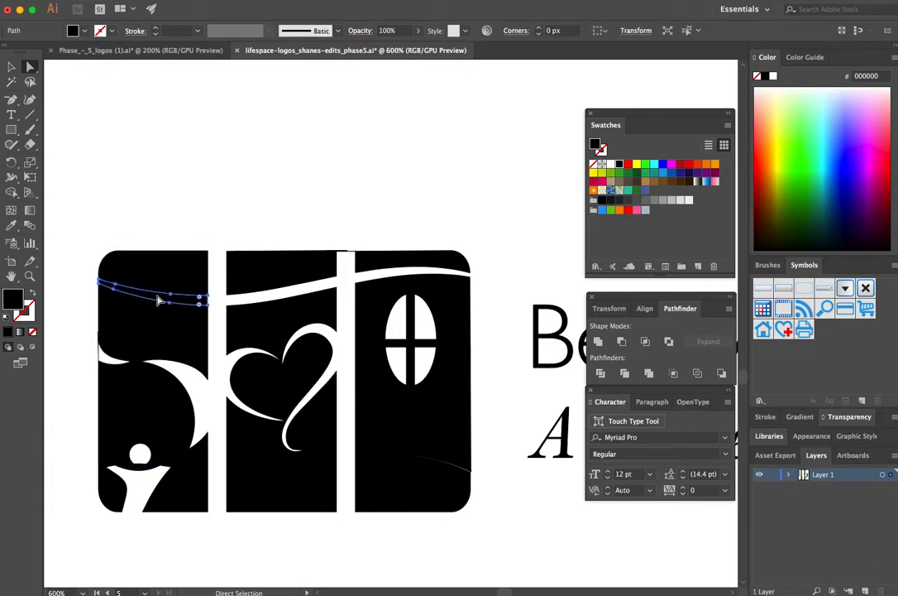
key("Delete")
left_click(99, 352)
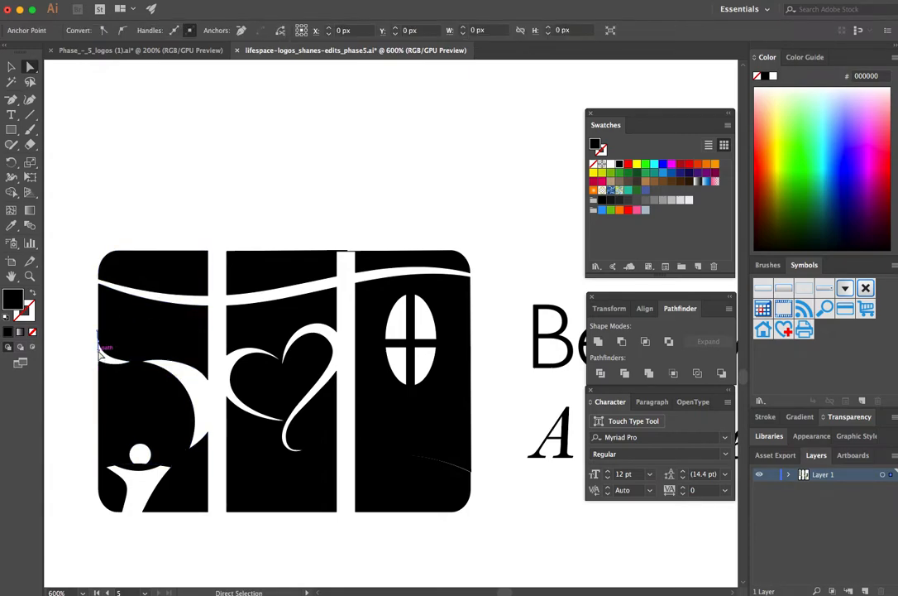
key("Delete")
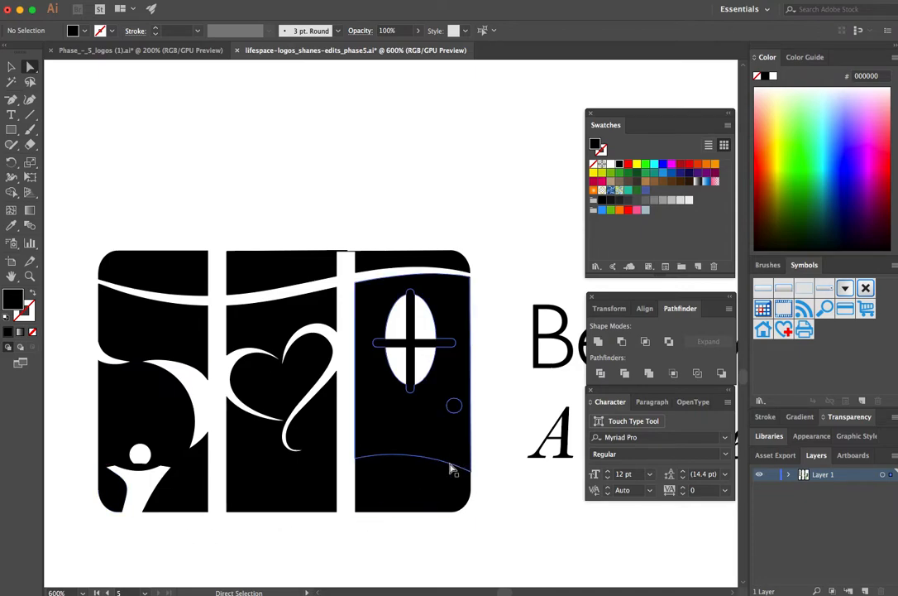
Step: Delete the round doorknob from the door panel and the figure's raised arm from the figure panel
left_click(453, 409)
key("Delete")
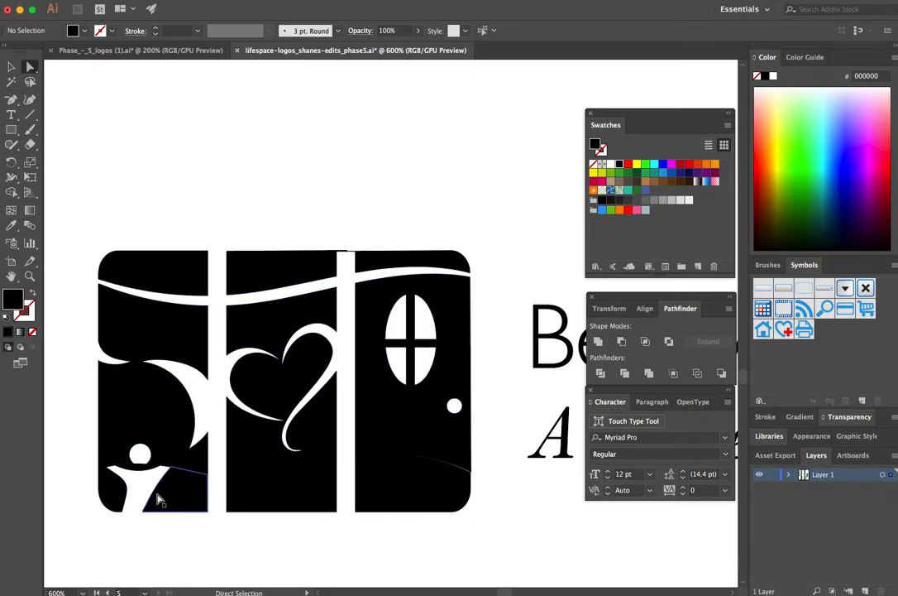
left_click(170, 460)
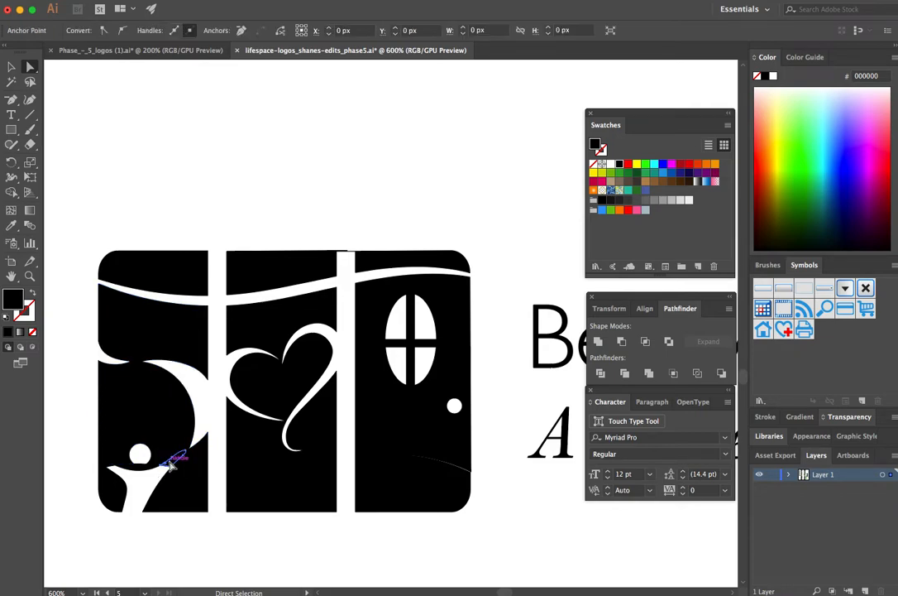
left_click(170, 462)
key("Delete")
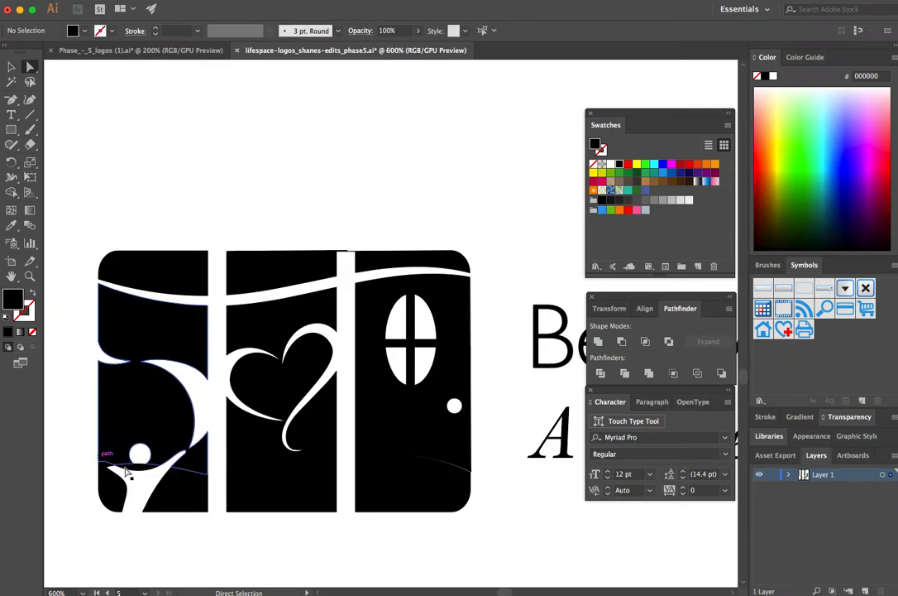
Step: Delete the piece covering the figure's other raised arm in the figure panel
left_click(110, 465)
key("Delete")
key("Delete")
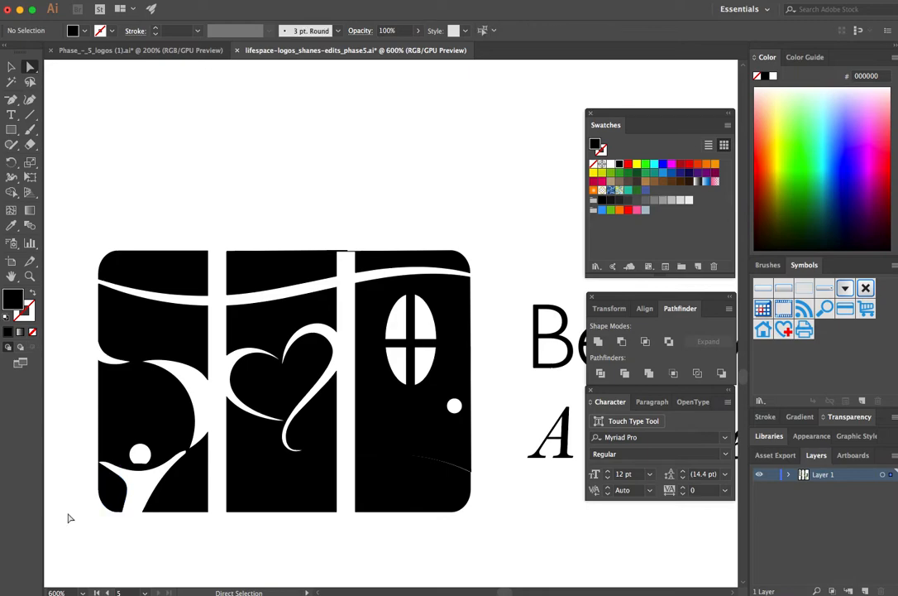
Step: Select the whole logo with its text and fill it with RGB Red
left_click(10, 69)
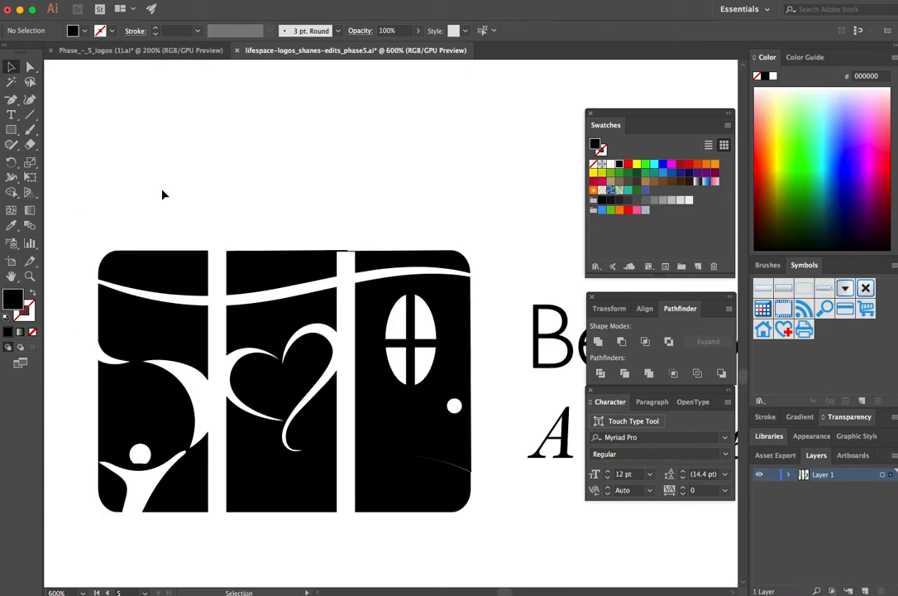
left_click_drag(78, 205, 476, 545)
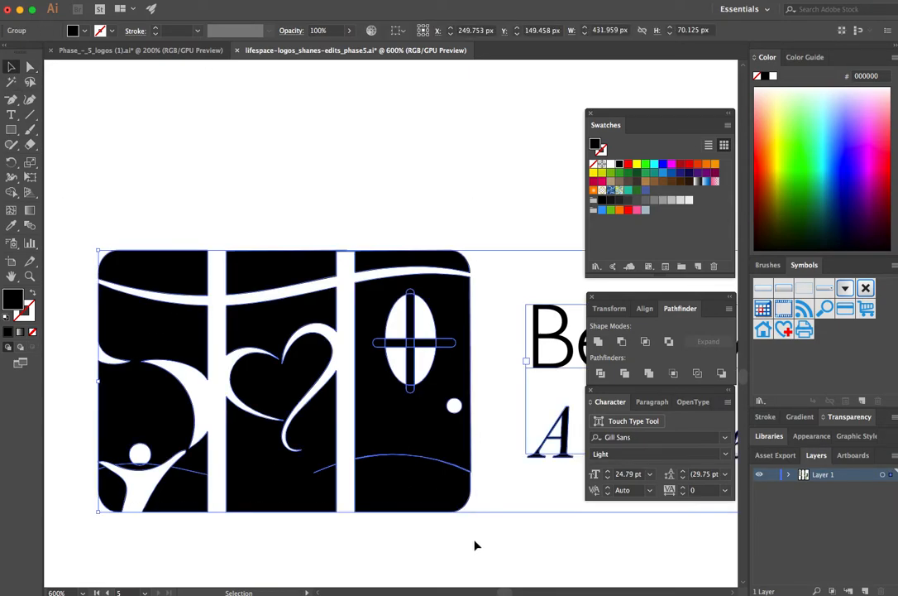
left_click(629, 166)
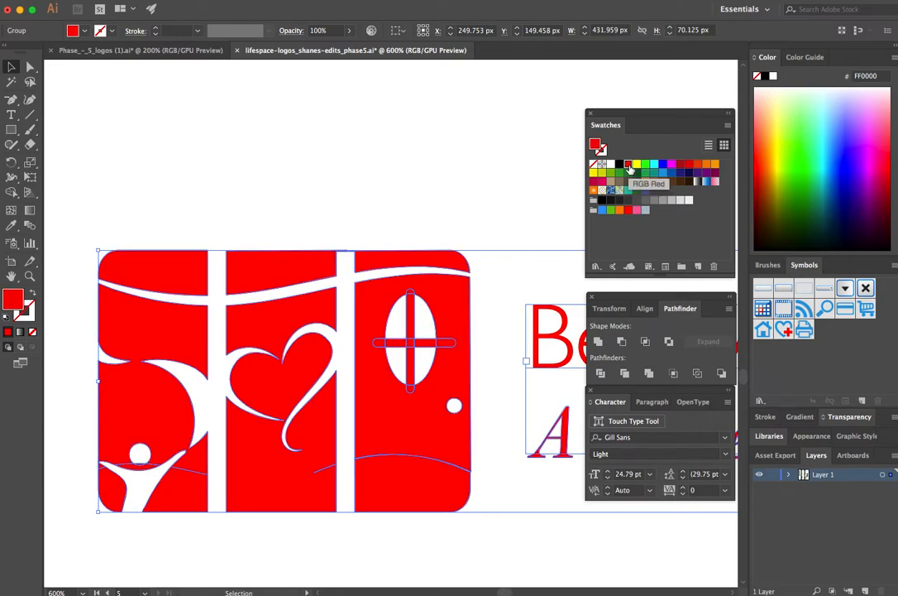
left_click(466, 178)
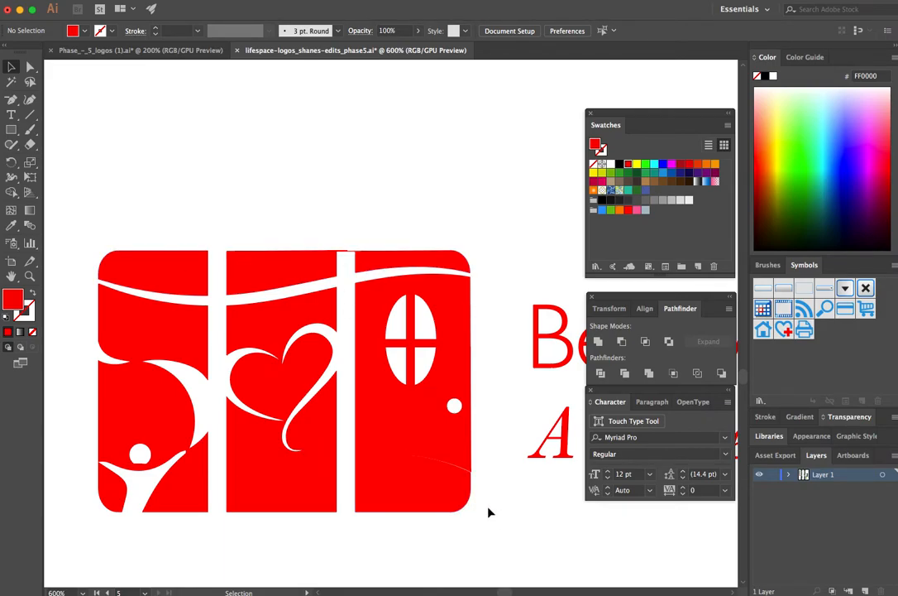
Step: Remove the thin slivers bridging the top of the gap between the heart panel and the door panel by moving their anchor points
key("super+plus")
key("super+plus")
key("super+plus")
key("super+plus")
left_click_drag(265, 132, 486, 504)
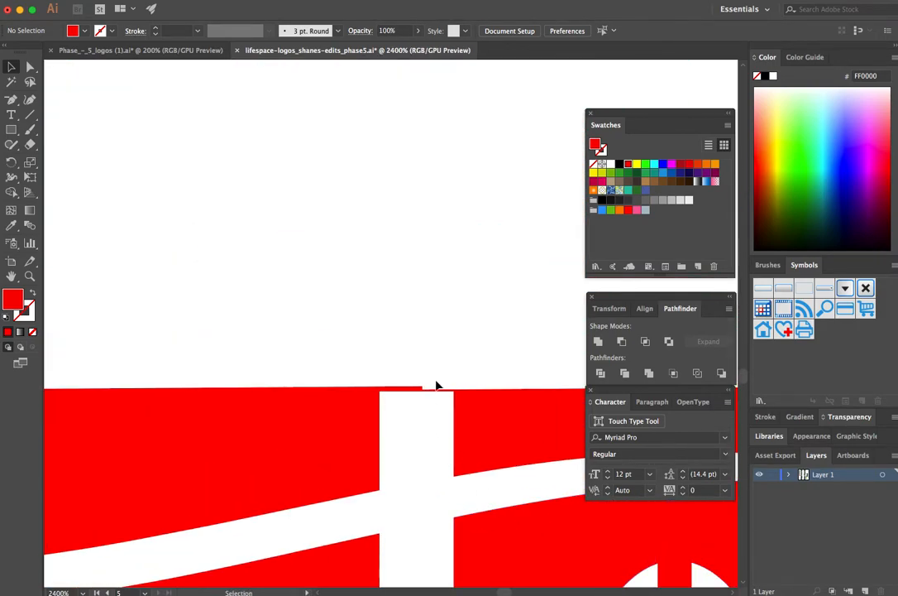
left_click(29, 66)
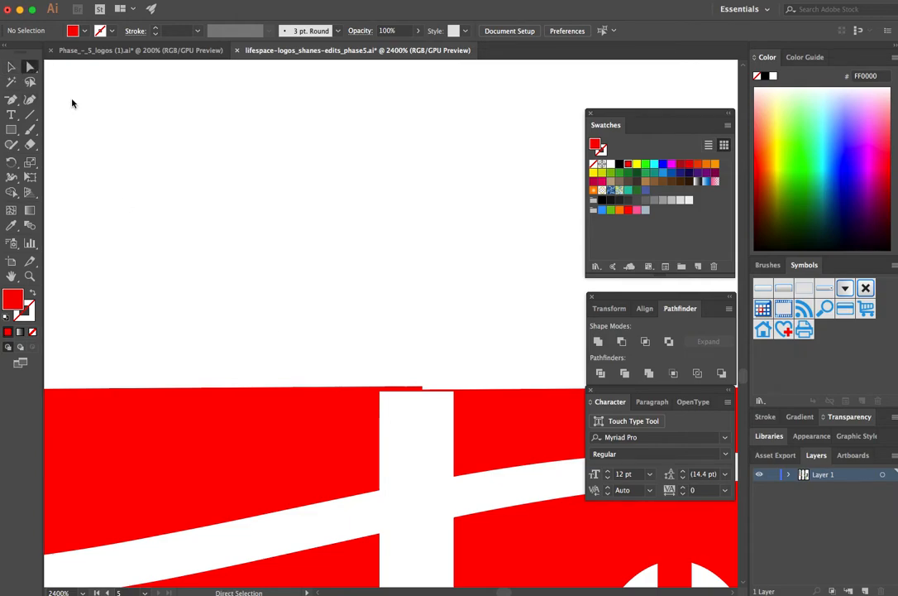
left_click(415, 390)
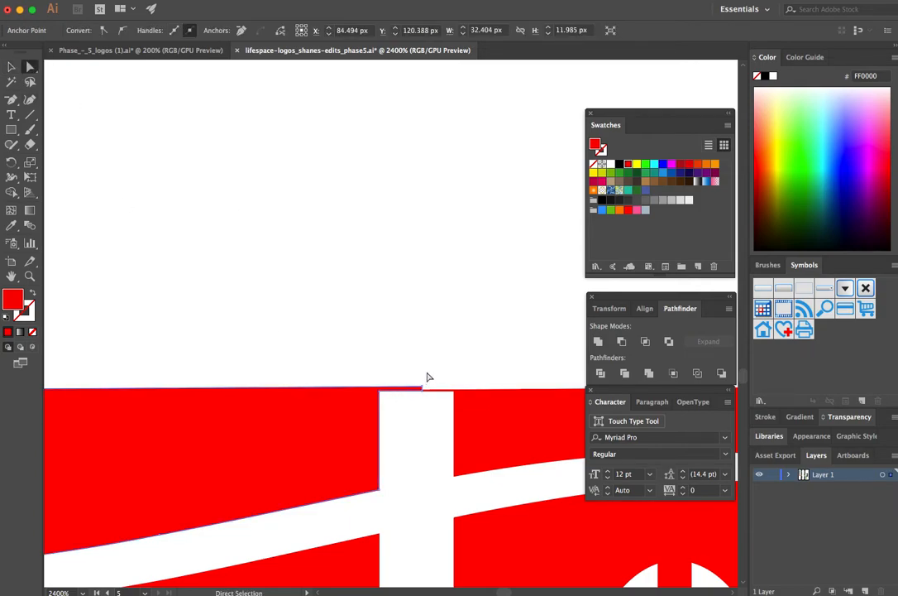
left_click(427, 374)
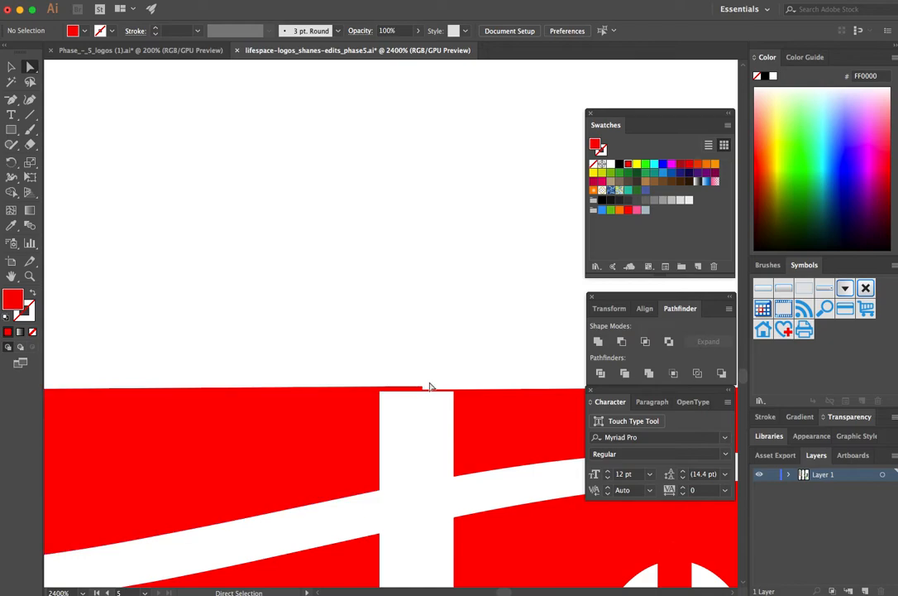
left_click(421, 388)
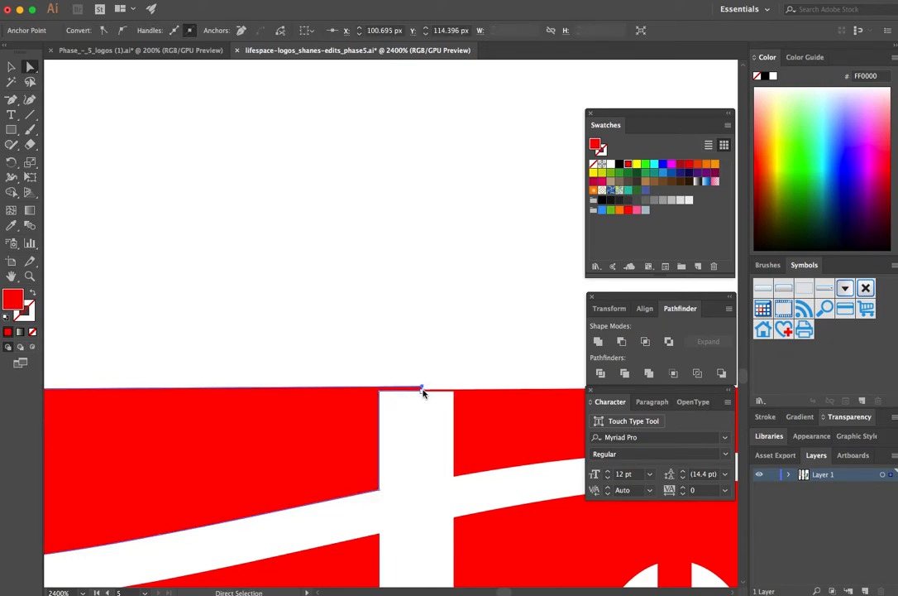
left_click_drag(422, 389, 454, 390)
left_click(415, 351)
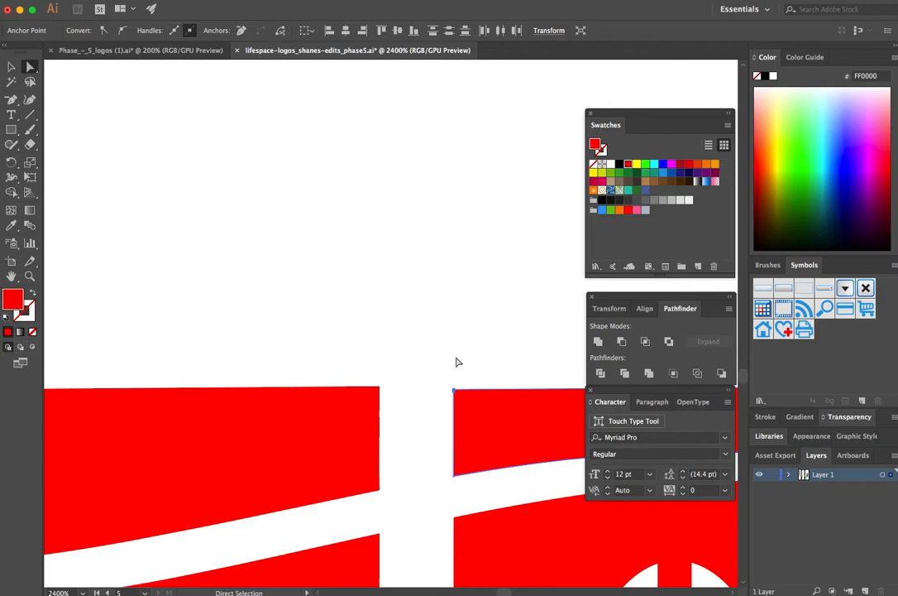
left_click(460, 362)
Step: Unite the overlapping pieces of the door panel into one shape
scroll(453, 369, "down", 6)
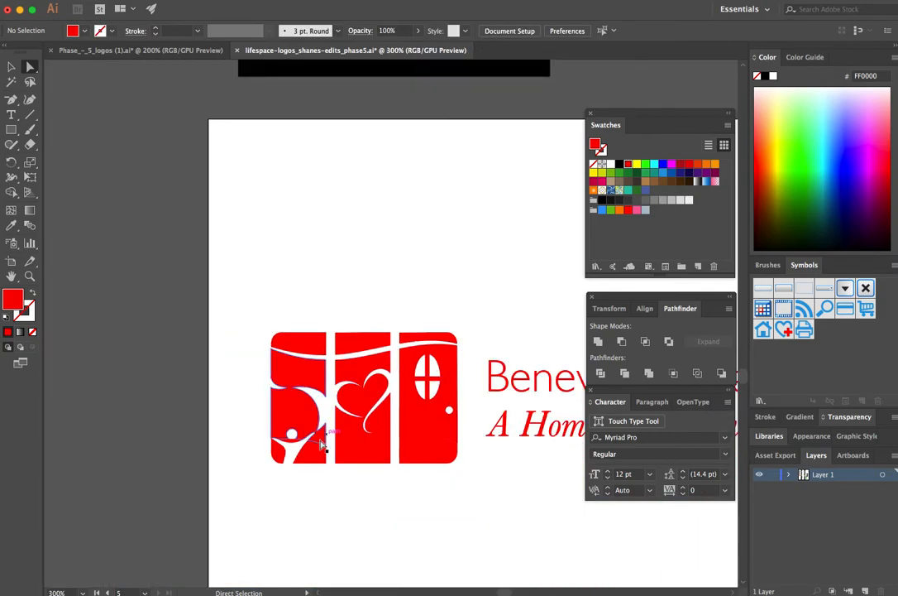
scroll(398, 481, "up", 4)
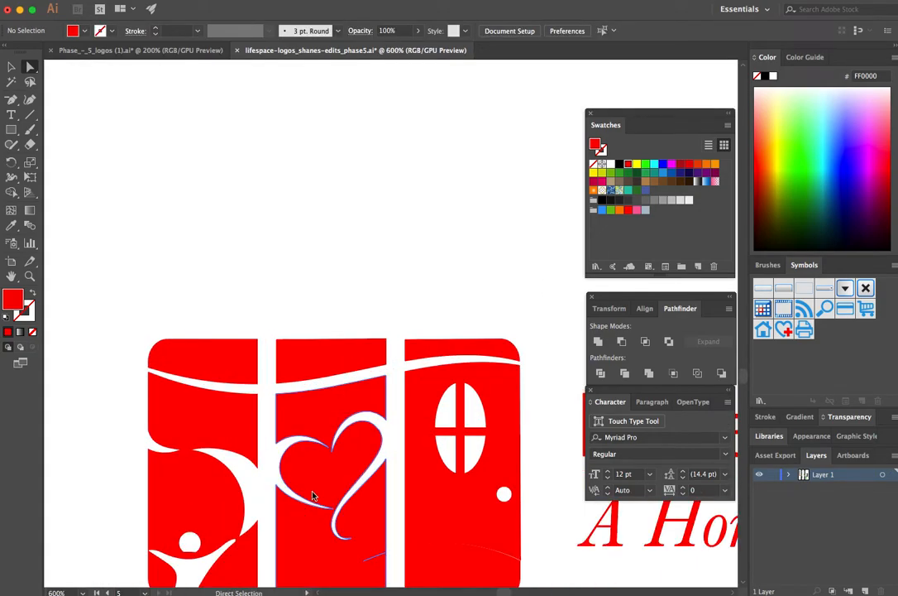
scroll(311, 494, "down", 2)
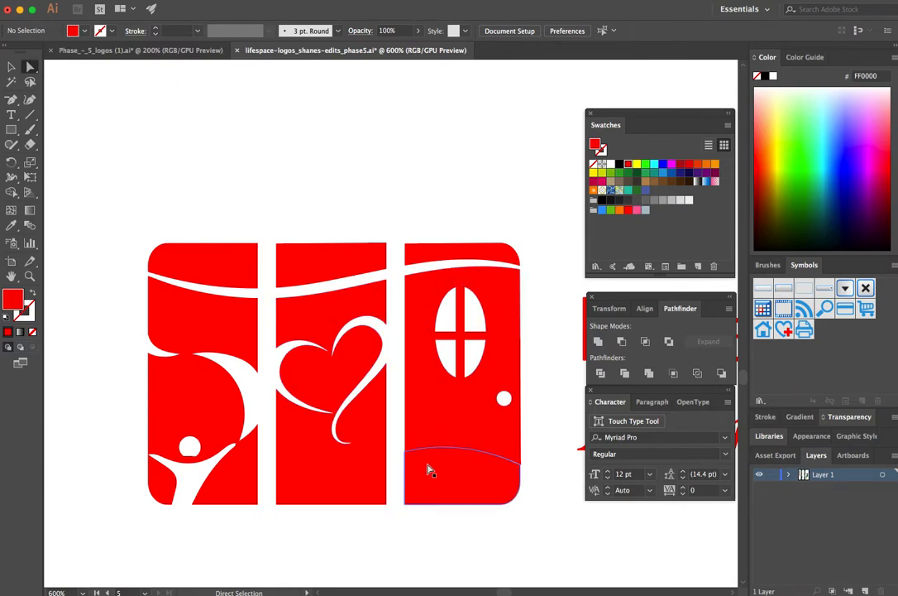
left_click_drag(524, 542, 400, 431)
left_click(598, 341)
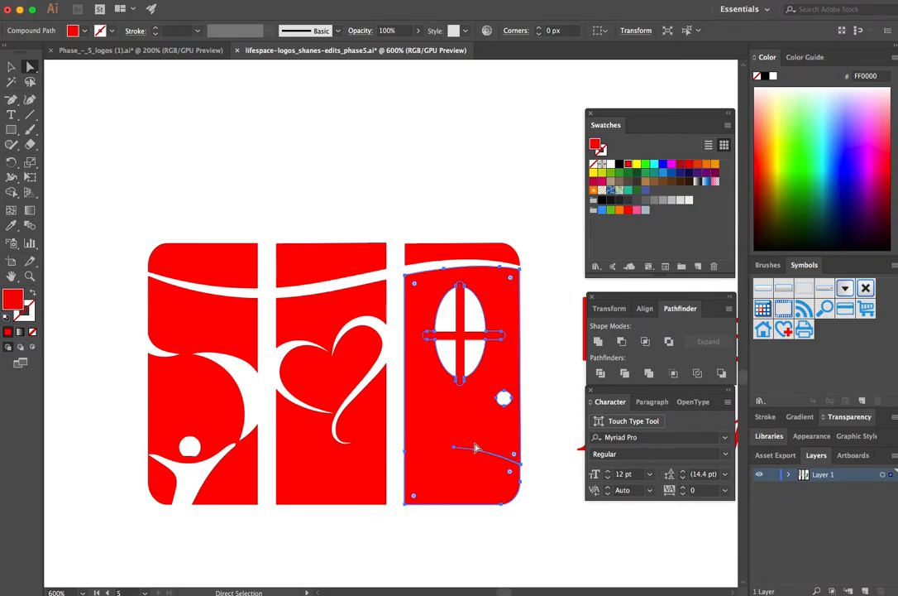
Step: Remove the thin curved slit near the door panel's lower edge by deleting its anchor points
key("super+equal")
key("super+equal")
key("super+equal")
key("super+equal")
left_click_drag(435, 507, 382, 349)
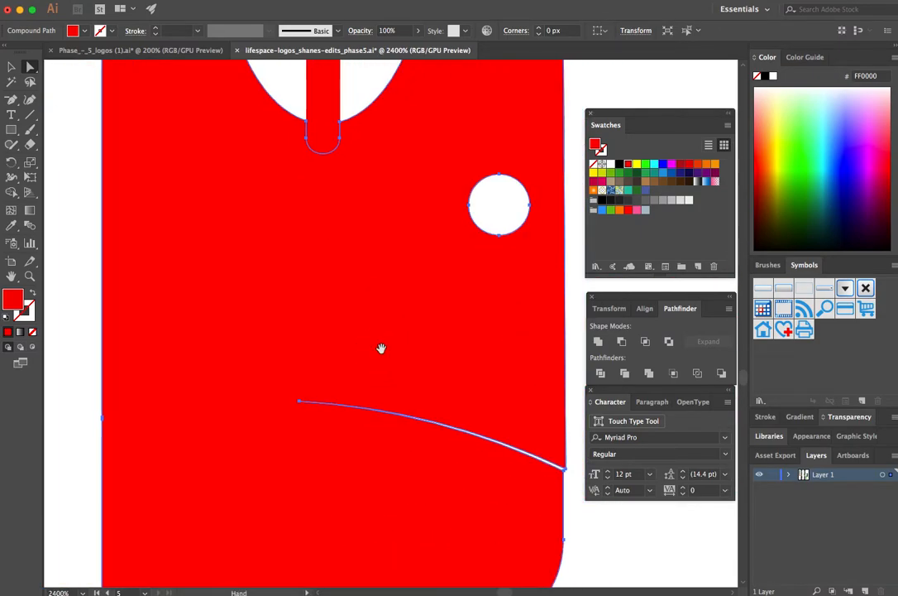
left_click(12, 101)
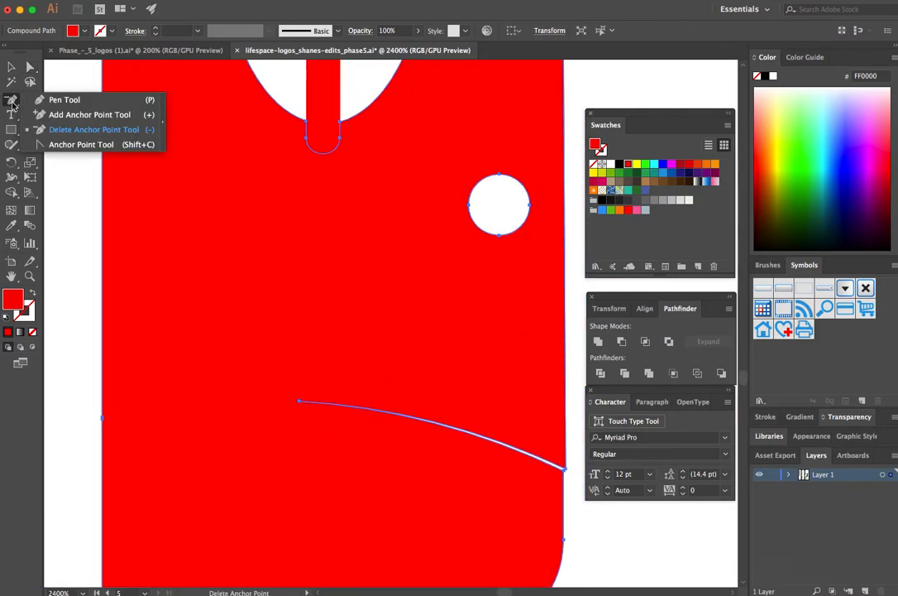
left_click(300, 402)
left_click(481, 431)
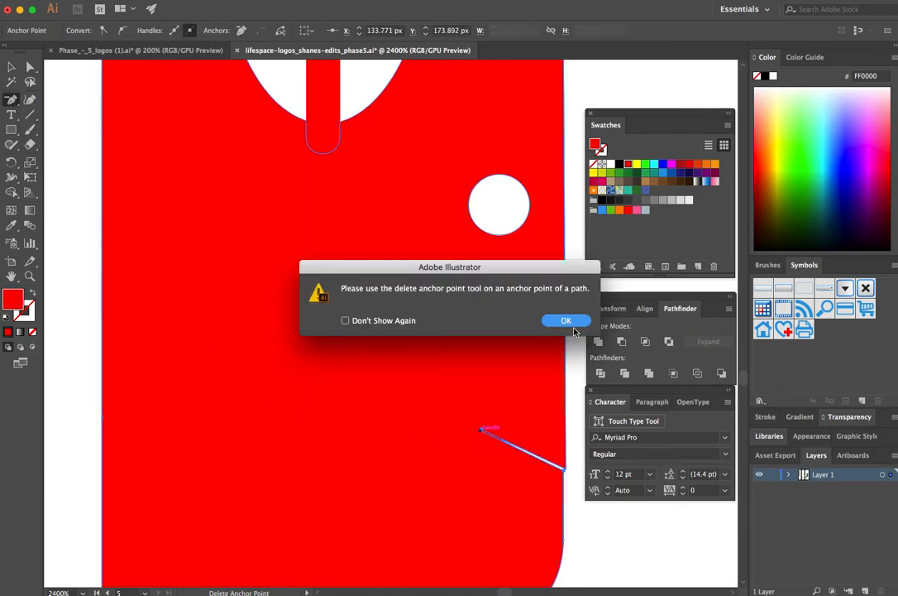
key("Return")
left_click(484, 430)
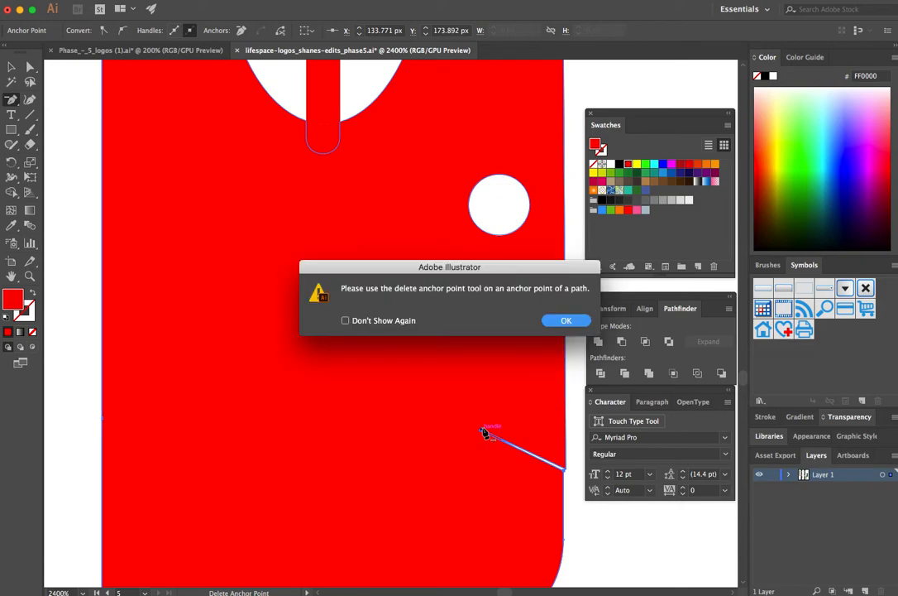
left_click(562, 321)
left_click(566, 470)
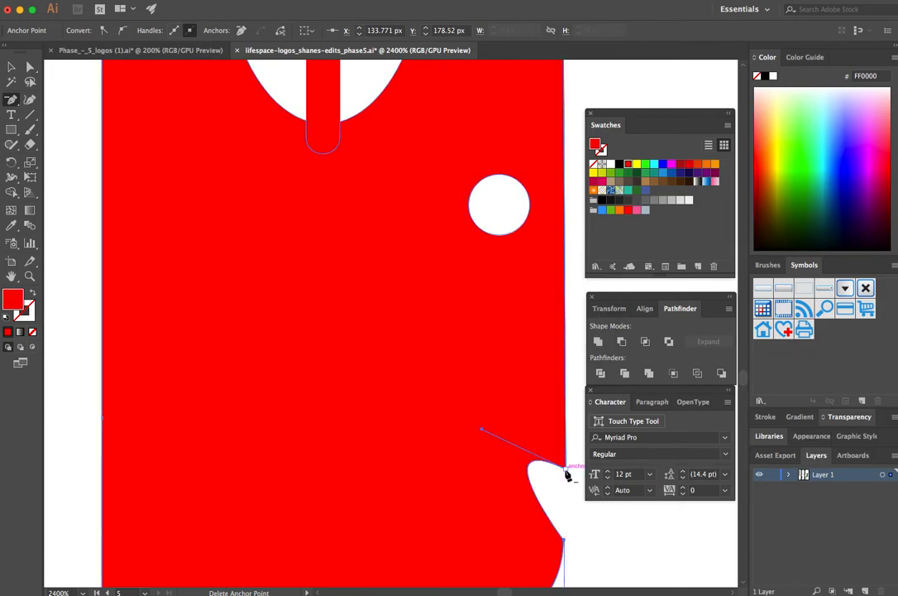
left_click(566, 470)
Step: Select all three panels of the icon and unite their overlapping shapes, including the window bars
key("super+minus")
key("super+minus")
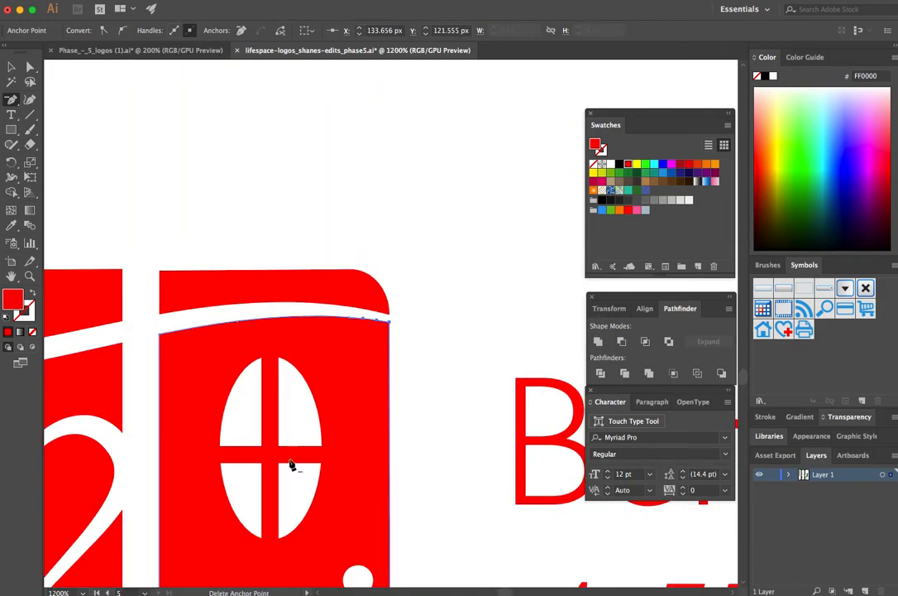
scroll(334, 464, "down", 10)
scroll(334, 463, "left", 10)
scroll(361, 462, "left", 10)
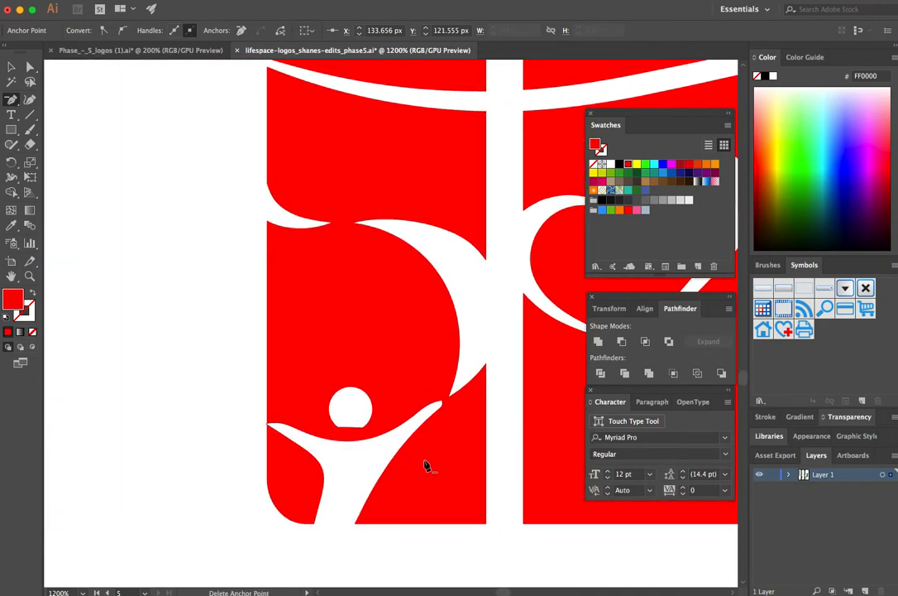
key("a")
key("super+minus")
key("super+minus")
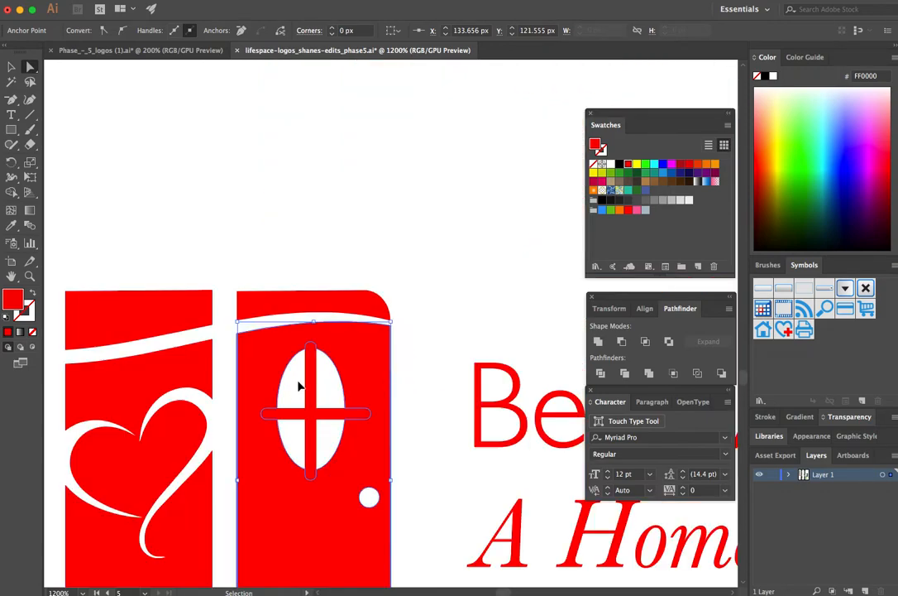
scroll(294, 356, "up", 5)
scroll(294, 355, "left", 5)
left_click_drag(149, 100, 288, 434)
left_click(301, 252)
left_click_drag(132, 86, 561, 445)
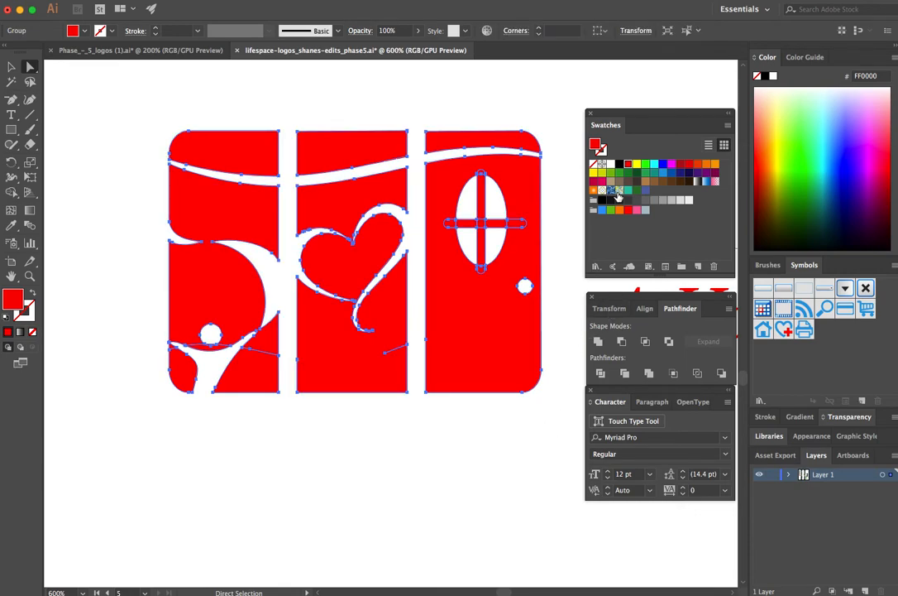
left_click(600, 346)
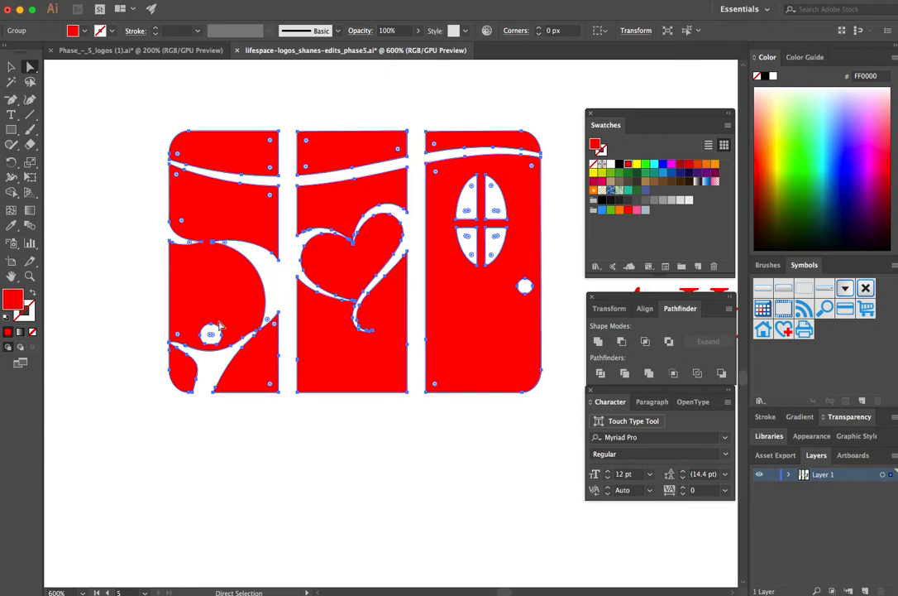
left_click(387, 478)
key("v")
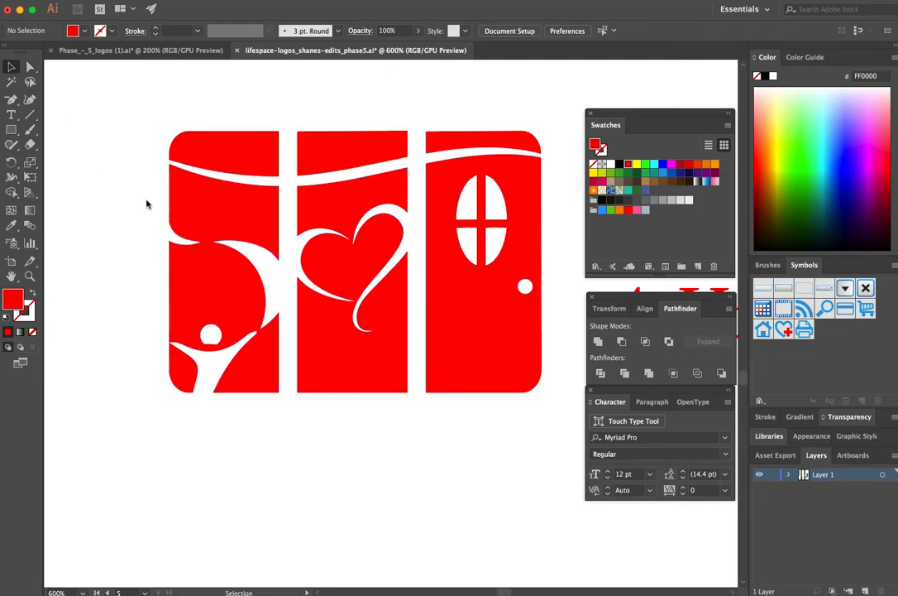
Step: Try black, light blue 29ABE2 and dark blue 2E3192 as the fill of the whole logo
left_click(341, 382)
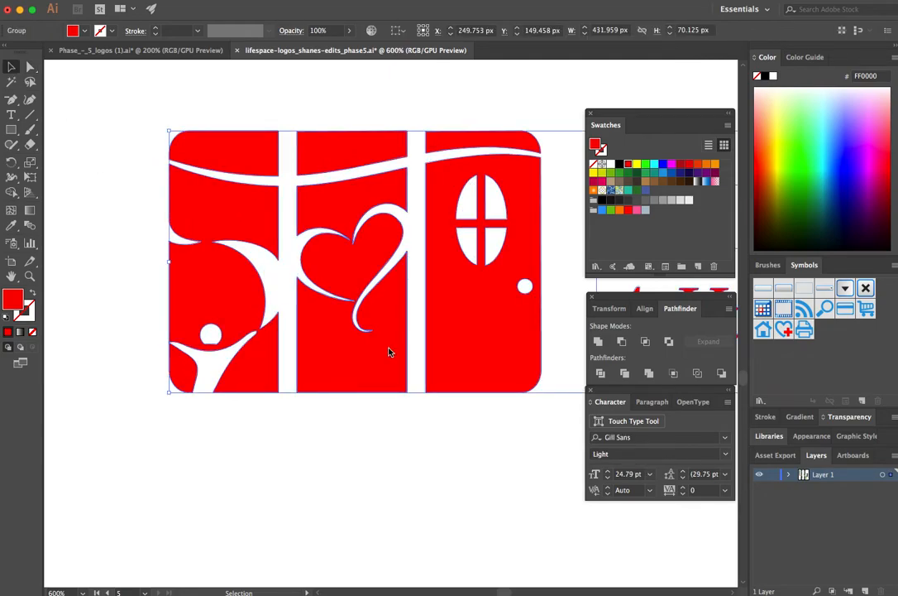
left_click(619, 165)
left_click(664, 174)
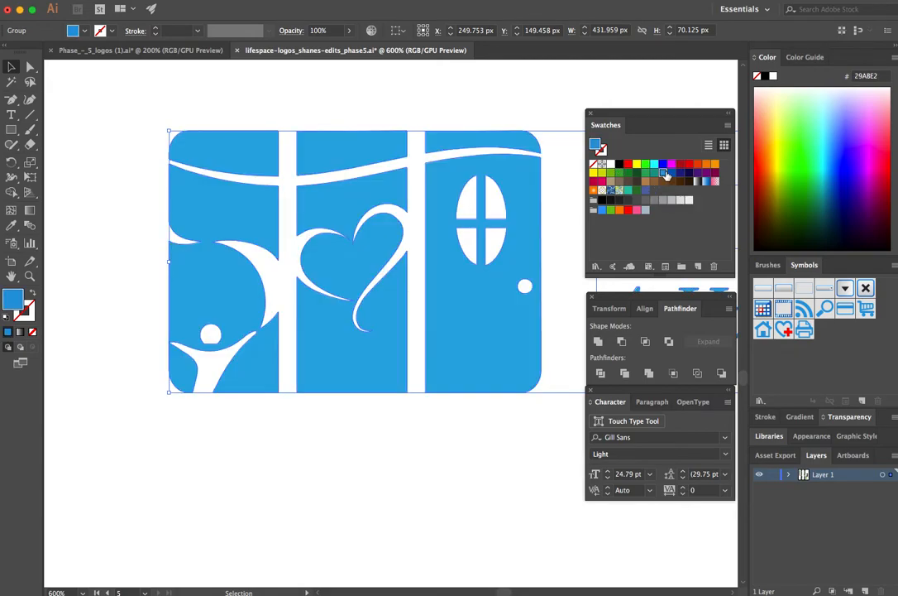
left_click(681, 173)
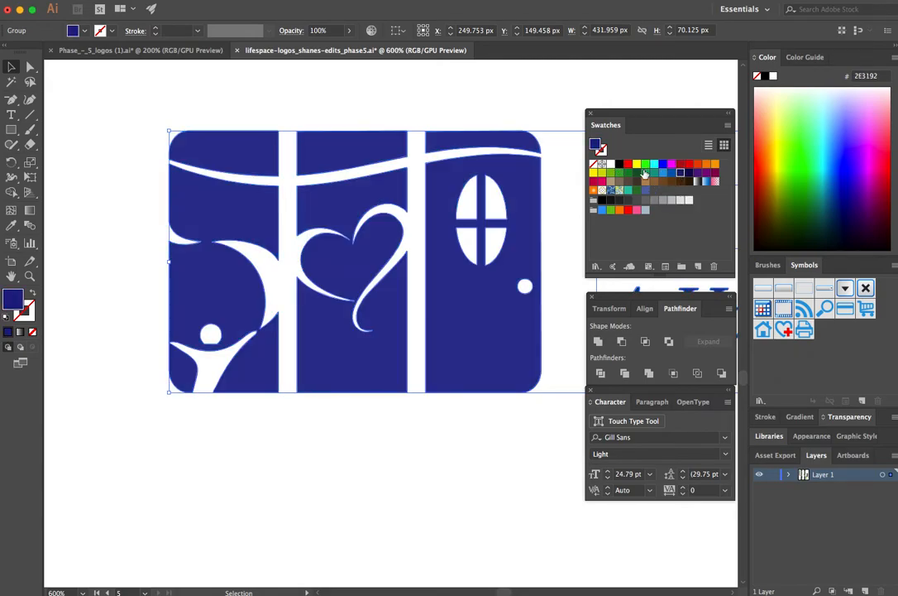
left_click(519, 110)
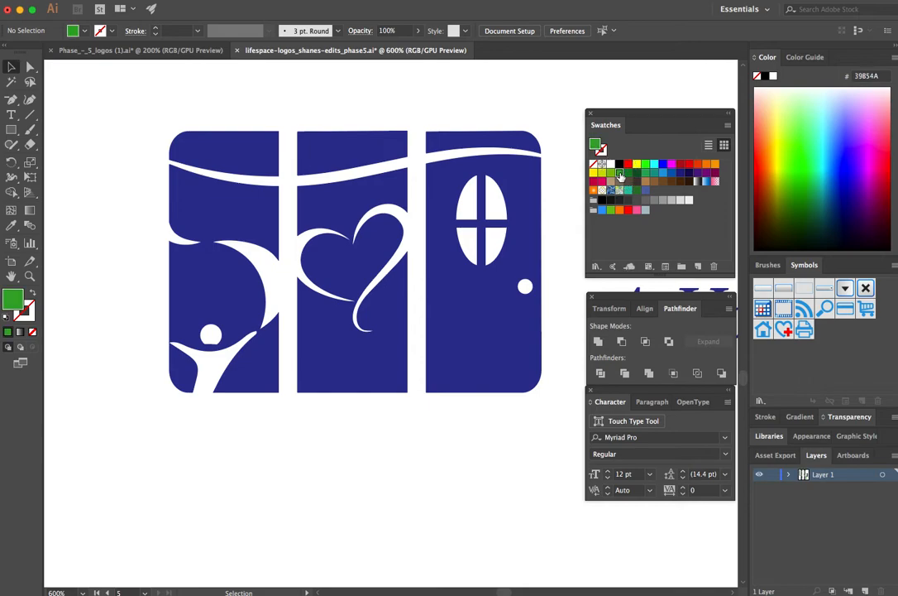
Step: Fill the whole logo, icon and text, with green 39B54A
left_click(489, 299)
left_click(620, 174)
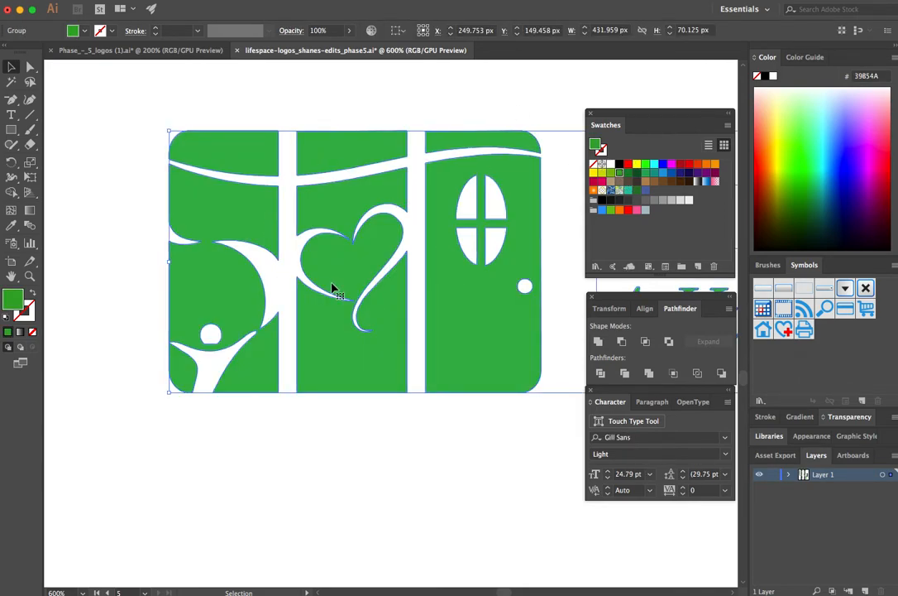
key("super+minus")
key("super+minus")
key("super+minus")
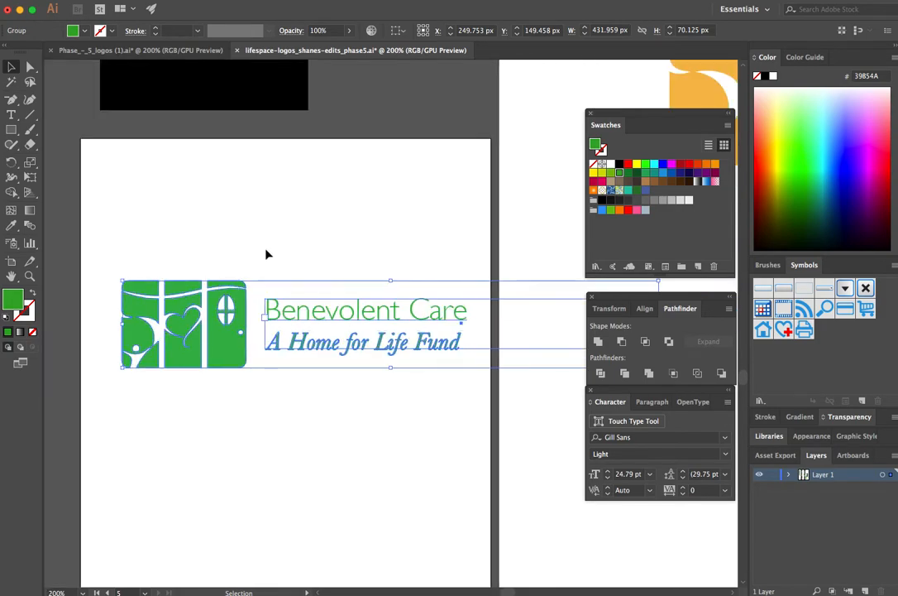
left_click(276, 261)
scroll(276, 261, "left", 3)
scroll(254, 357, "up", 4)
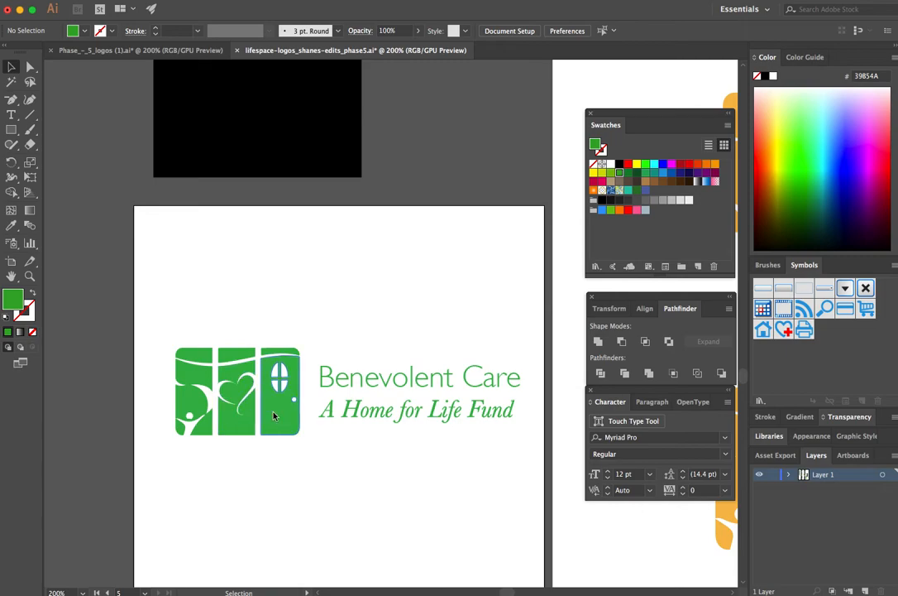
scroll(281, 409, "up", 2)
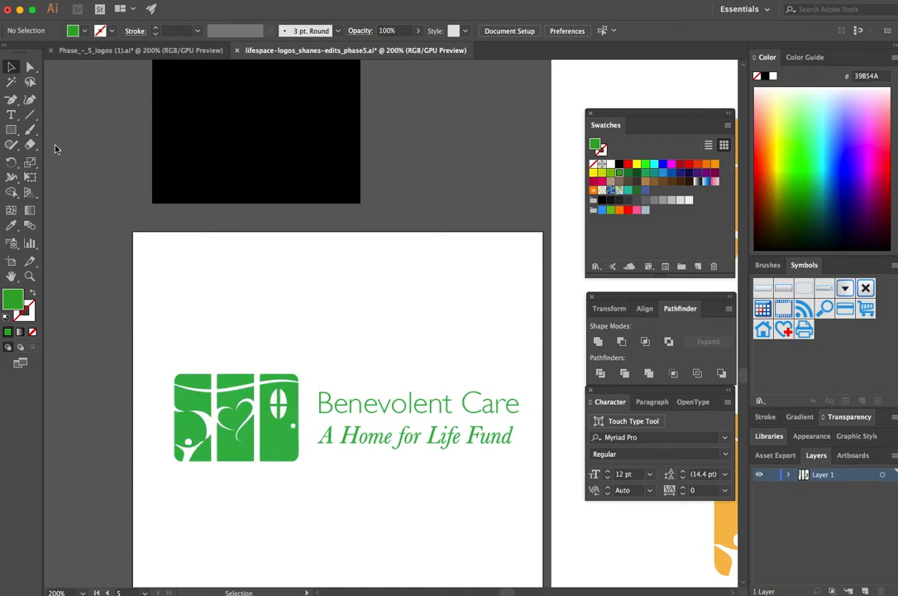
Step: Recolour the icon's door panel with the teal swatch and its leftmost panel with dark green 378541
left_click(30, 67)
left_click_drag(310, 335, 264, 501)
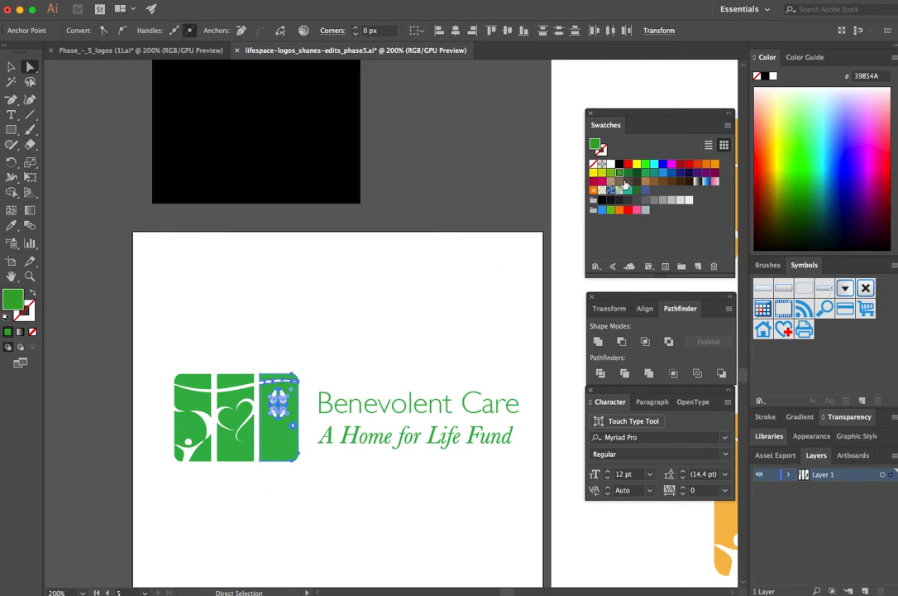
left_click(629, 190)
left_click_drag(159, 346, 211, 481)
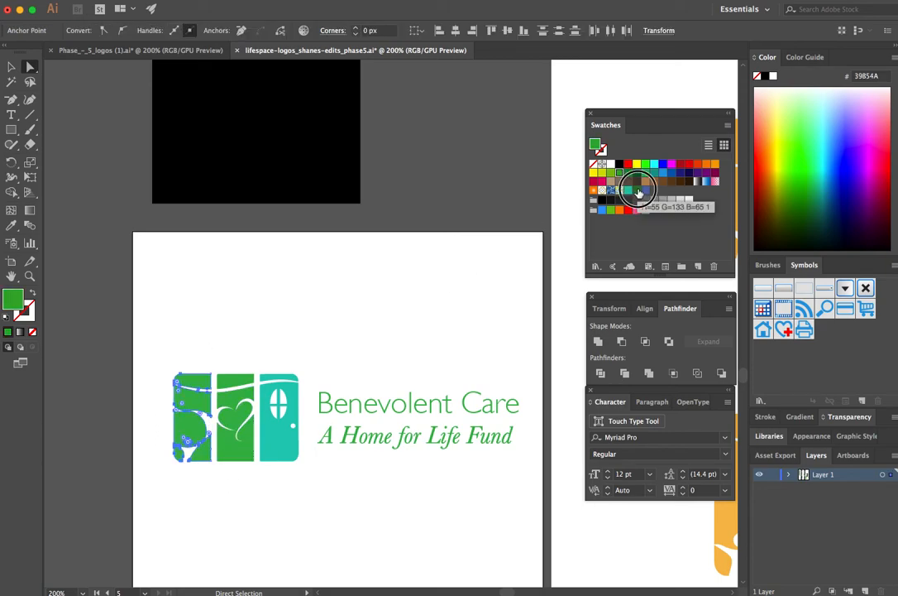
left_click(638, 192)
left_click(411, 274)
Step: Place a duplicate of the whole logo on the black square above the artboard, scaled down to about 259 px wide
key("v")
left_click(190, 385)
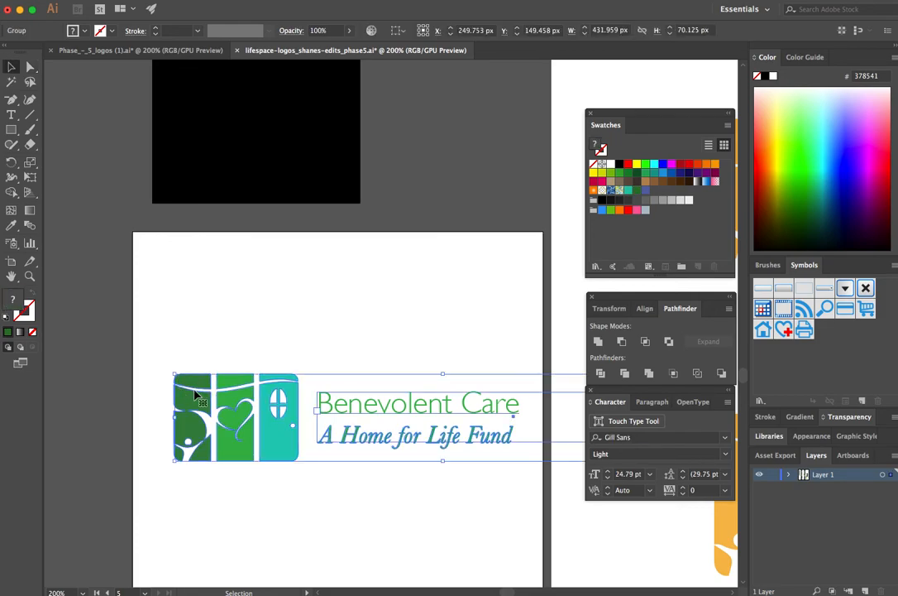
left_click_drag(177, 377, 278, 280)
left_click_drag(429, 324, 221, 142)
left_click(251, 197)
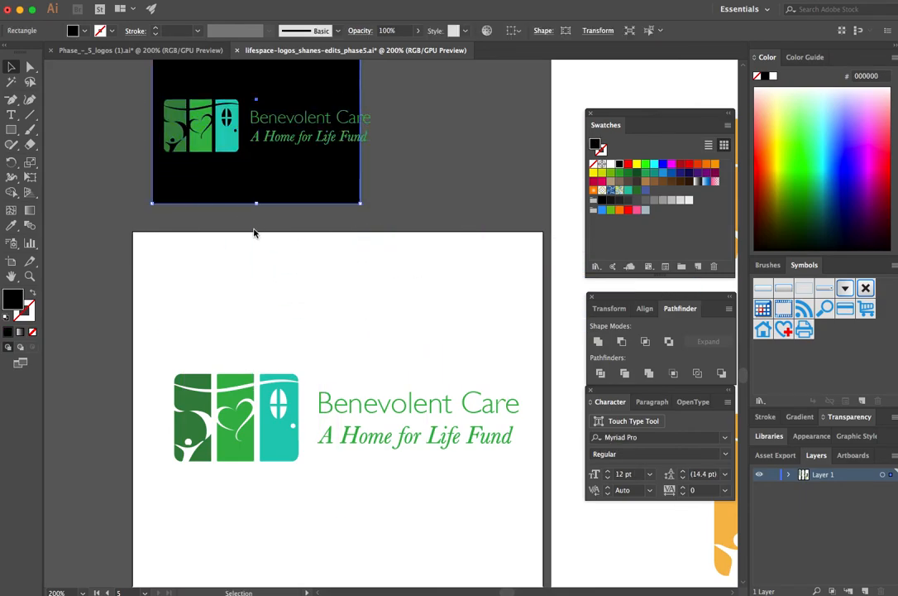
Step: Fill the logo copy on the black square with white, icon and text together
scroll(251, 188, "up", 1)
scroll(247, 188, "up", 3)
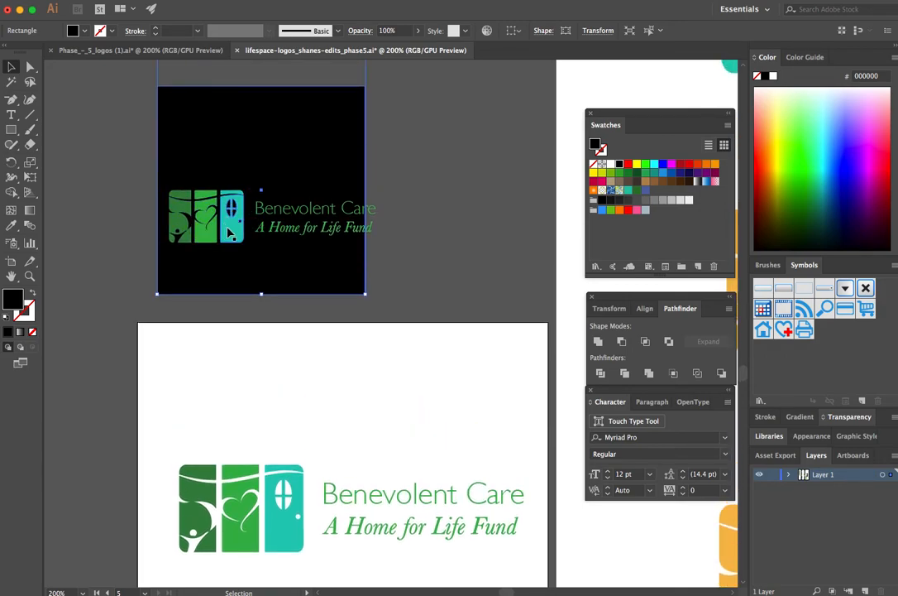
left_click(198, 198)
left_click(610, 164)
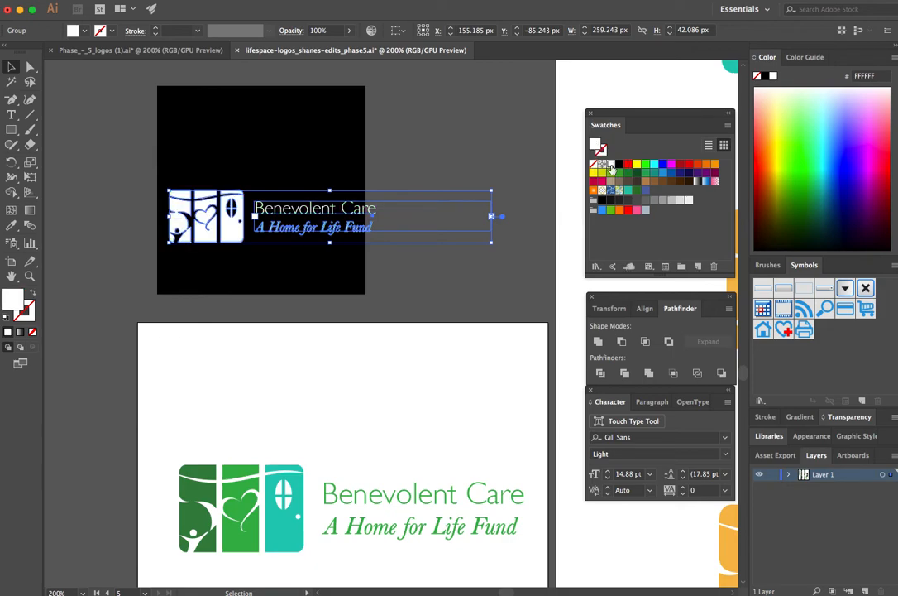
left_click(405, 150)
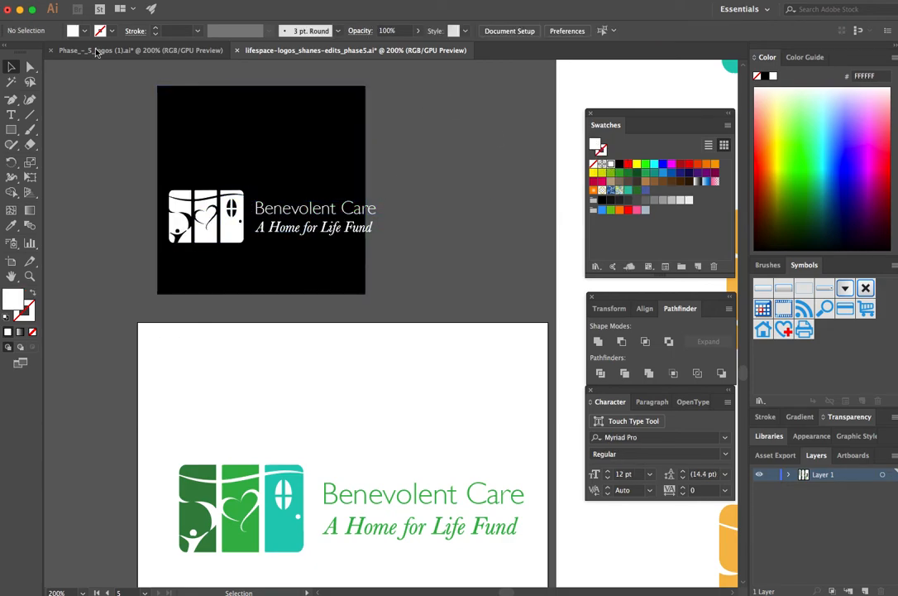
Step: Examine the white logo's cut-out shapes up close on the black square and compare it with the coloured version below
key("super+equal")
key("super+equal")
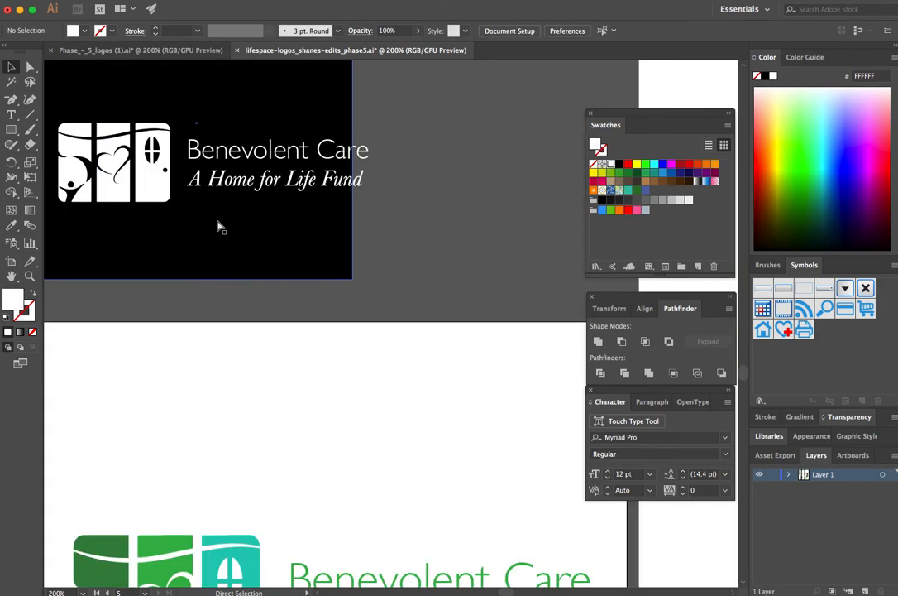
key("space")
left_click_drag(206, 180, 461, 360)
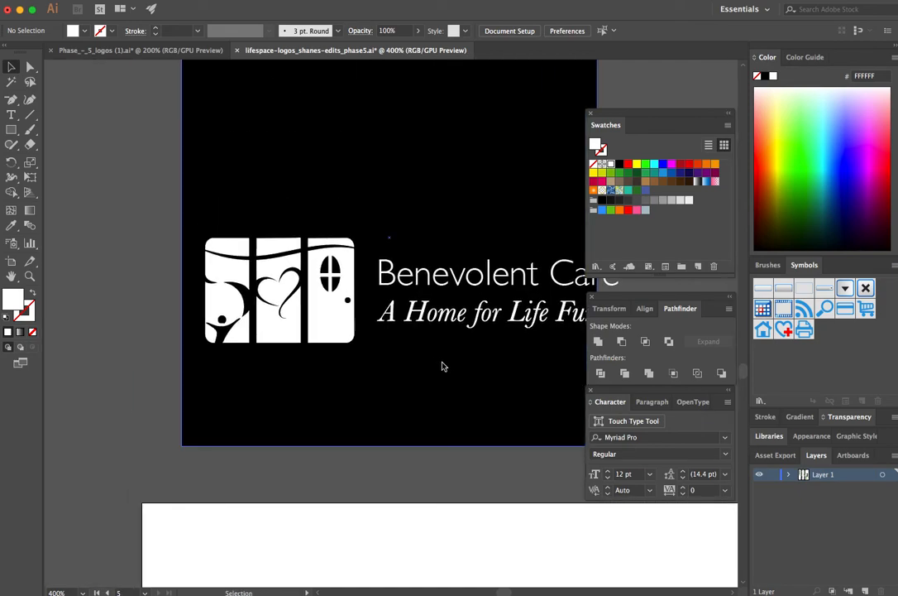
key("super+equal")
key("super+minus")
key("super+minus")
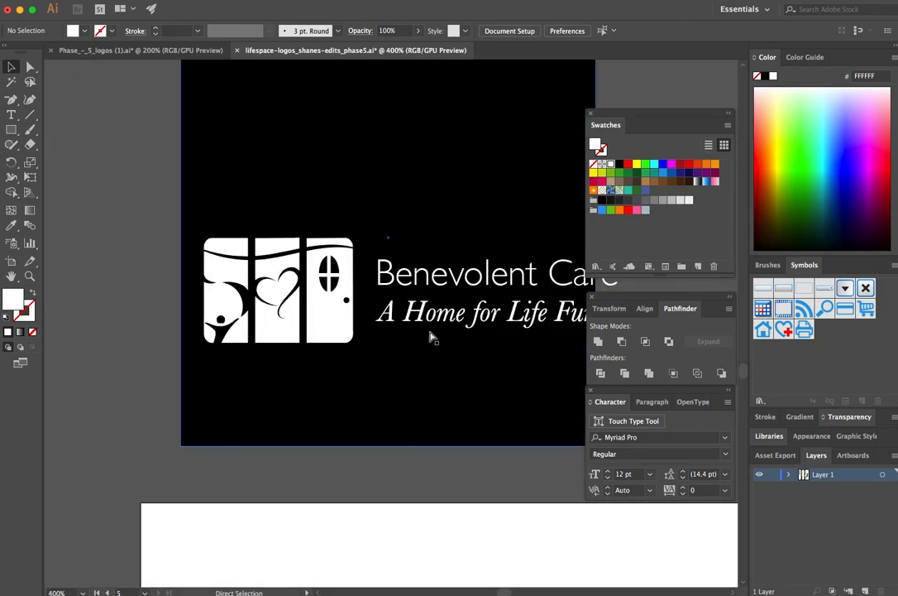
left_click_drag(448, 339, 409, 327)
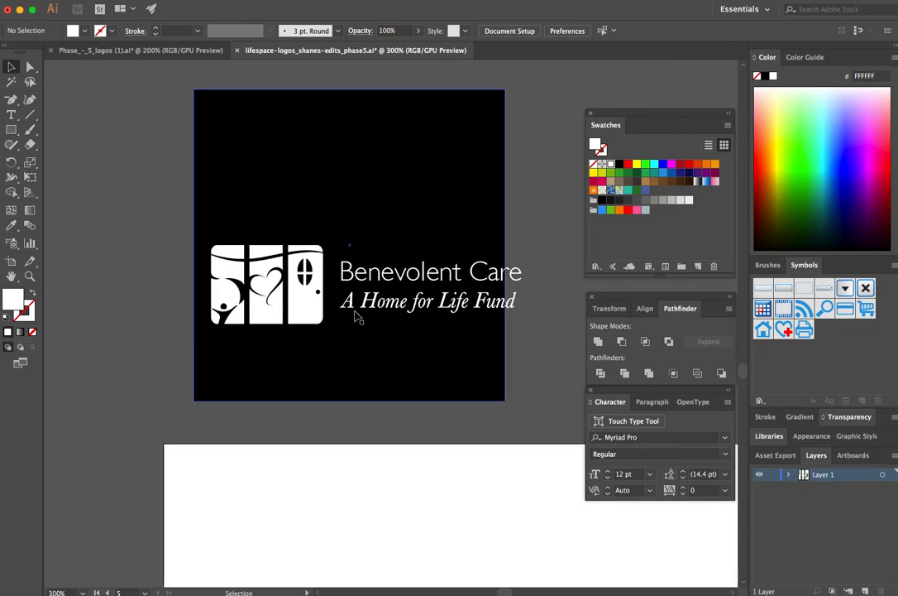
scroll(363, 417, "down", 3)
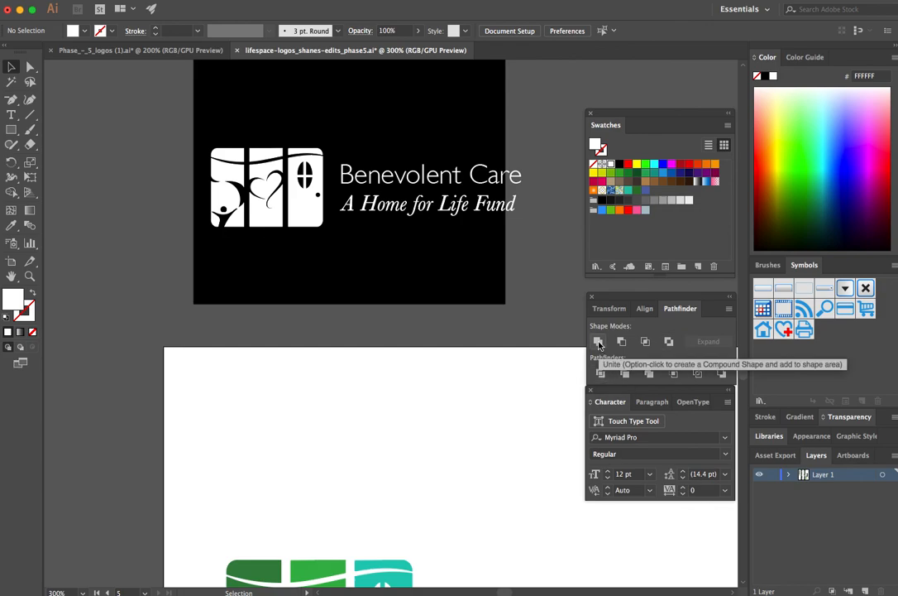
key("super+minus")
key("super+minus")
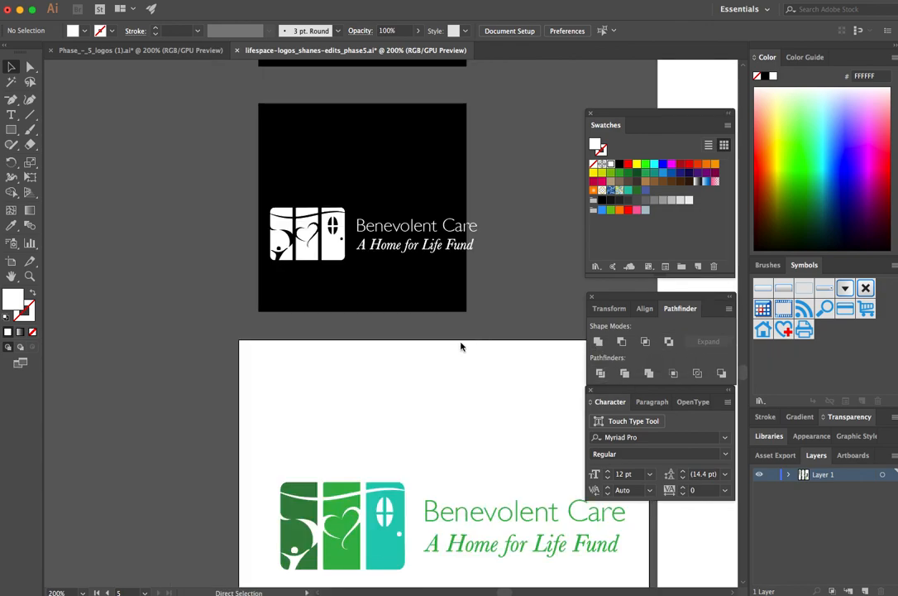
left_click_drag(463, 354, 351, 280)
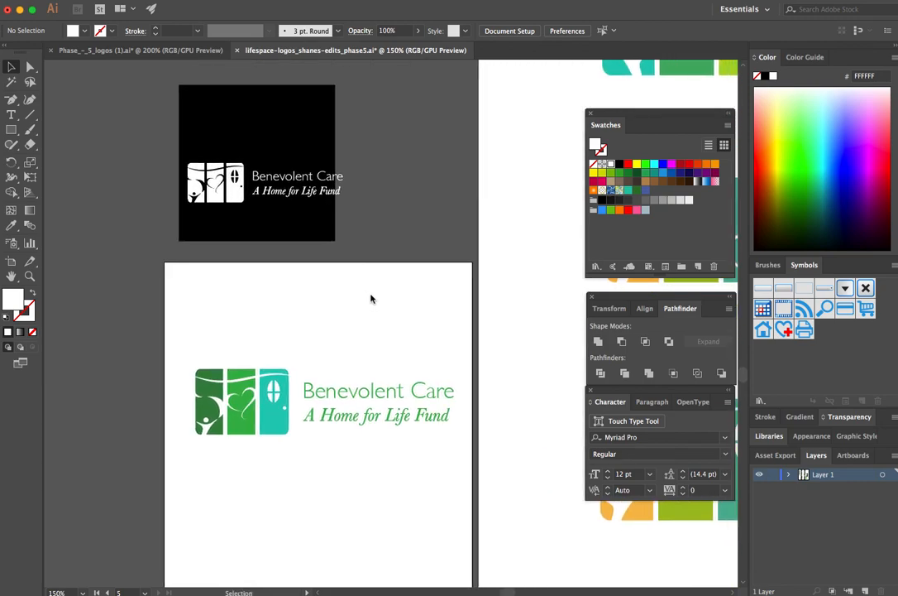